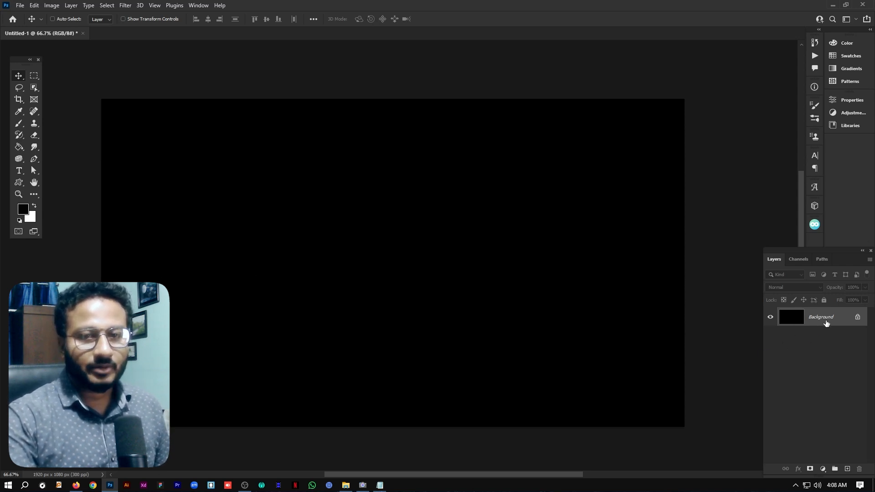
Unlock the black Background layer and create a duplicate of it named Thunder
click(857, 319)
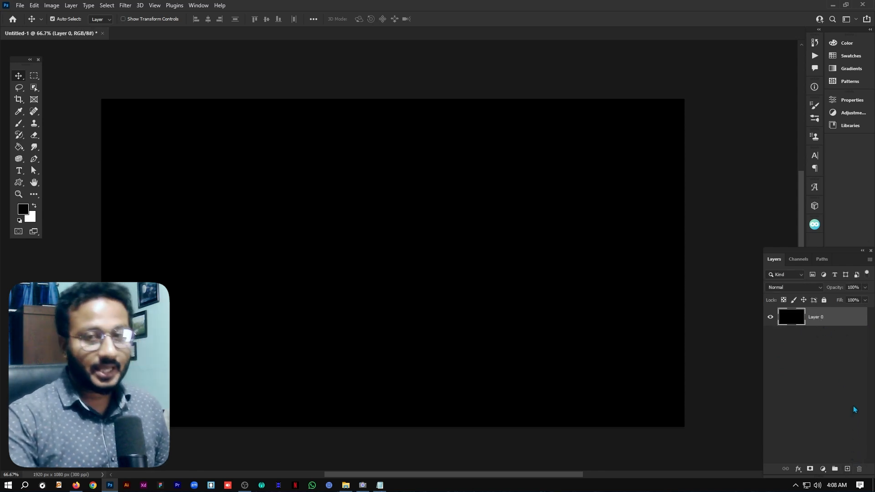
key(ctrl+j)
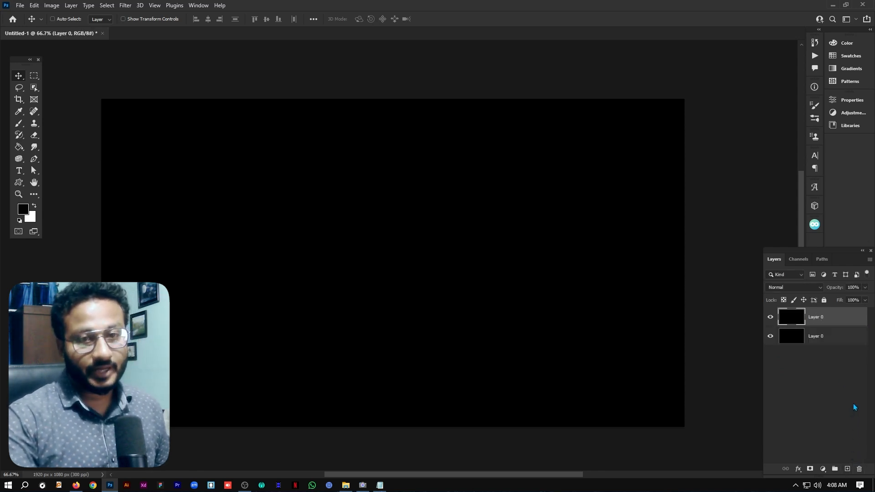
double_click(816, 319)
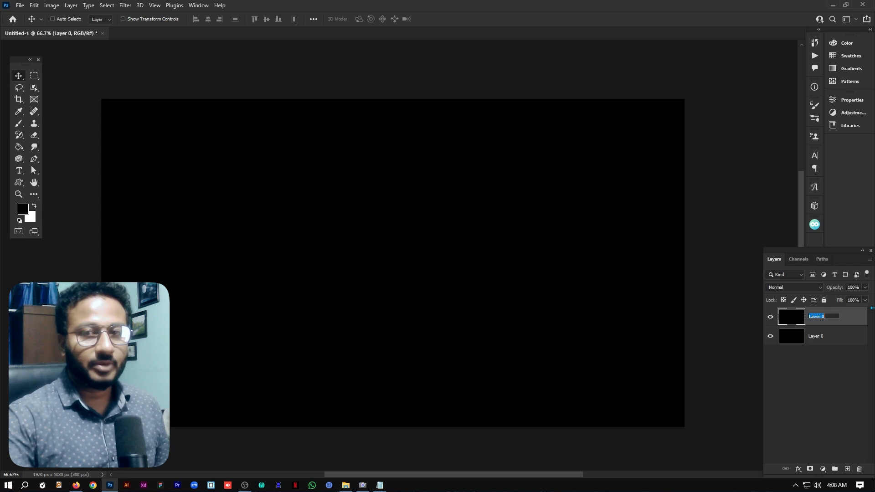
text(T)
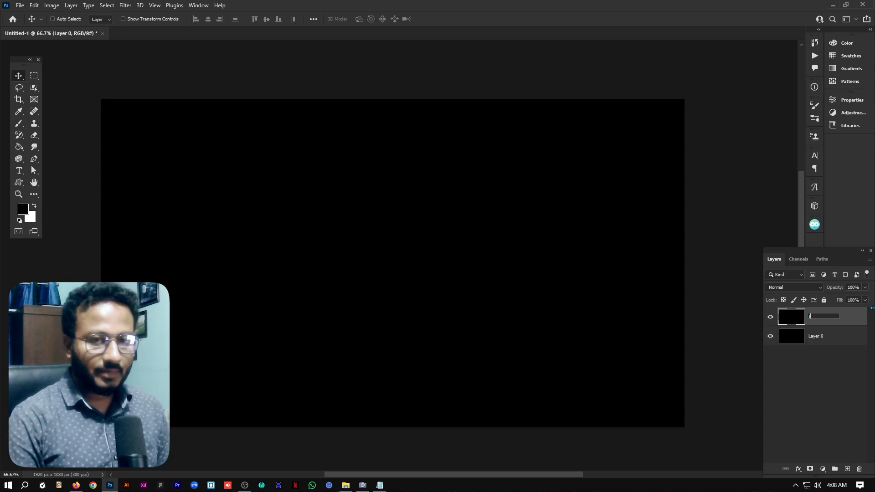
text(hunder)
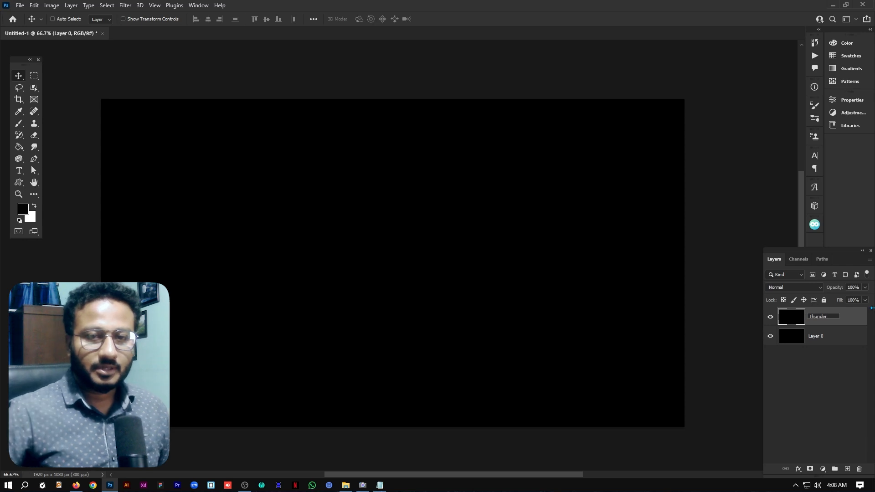
key(Return)
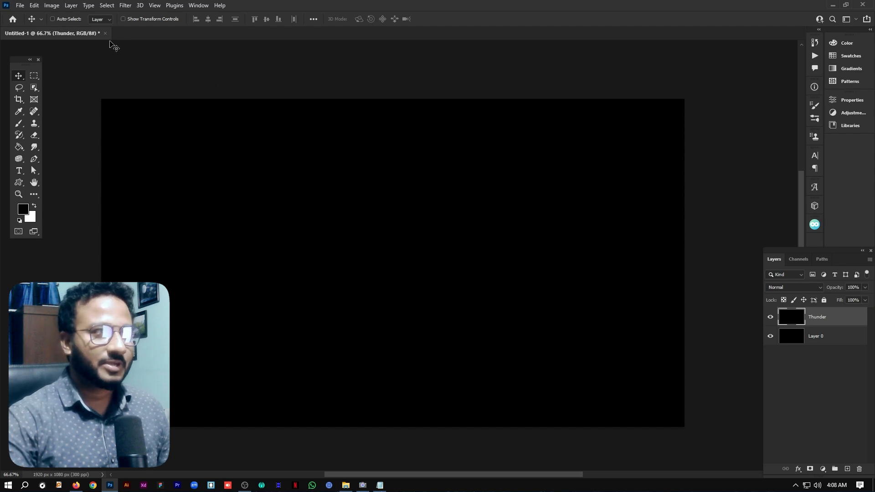
Render the Difference Clouds filter twice on the Thunder layer
click(124, 6)
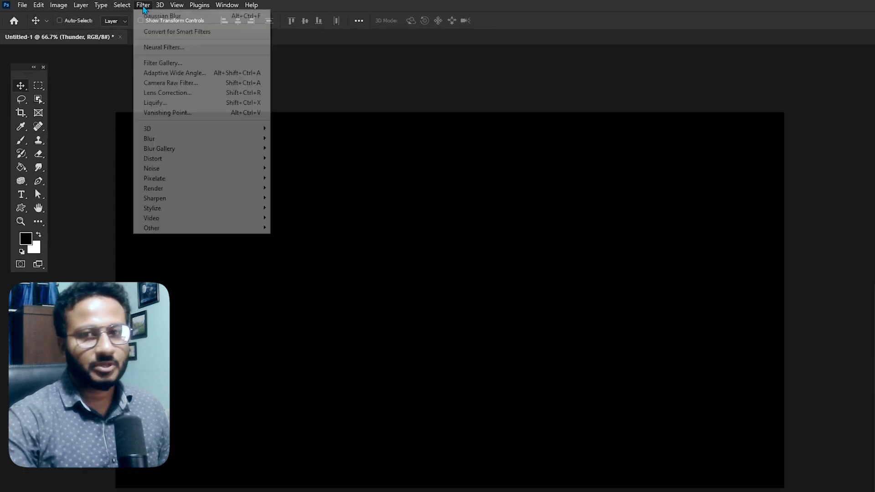
mouse_move(186, 167)
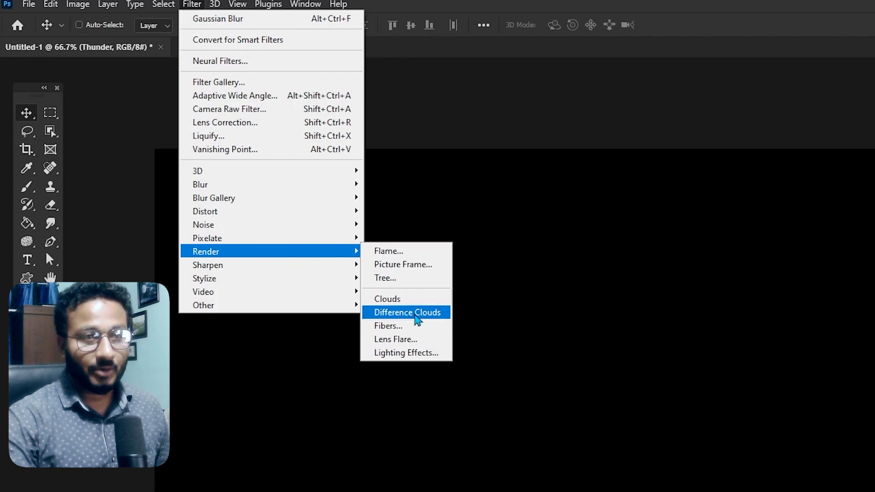
click(415, 319)
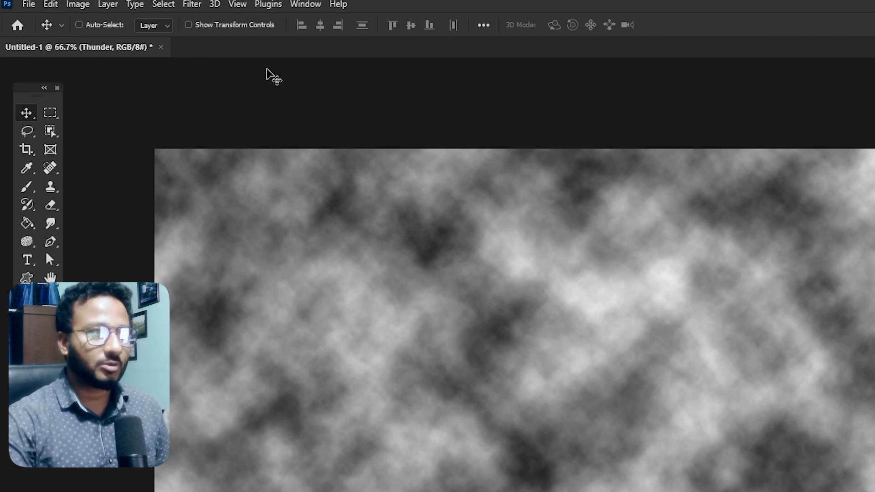
click(191, 4)
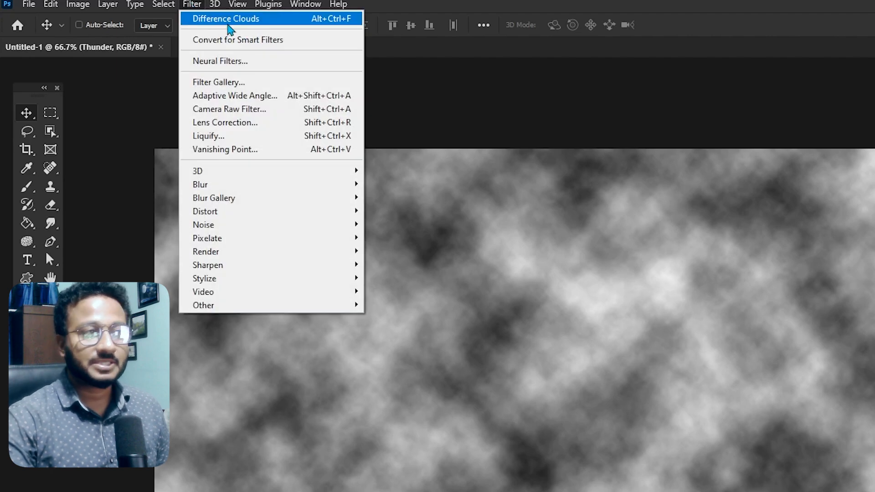
mouse_move(230, 214)
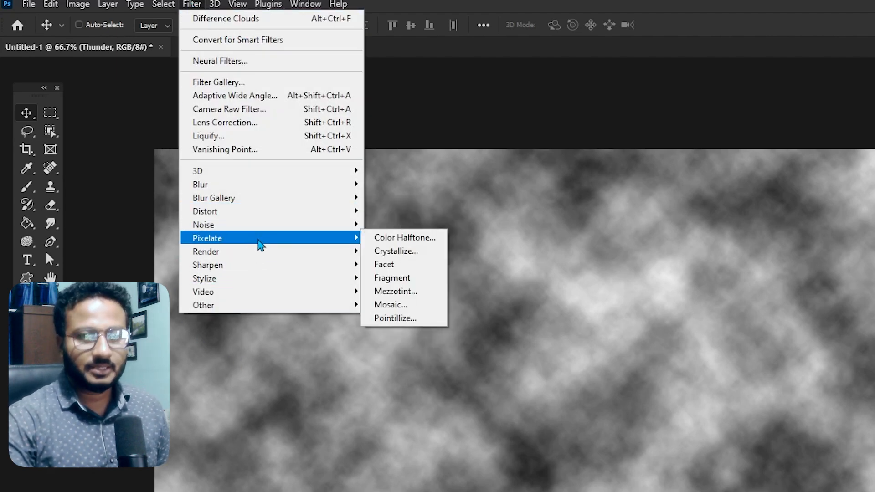
mouse_move(282, 231)
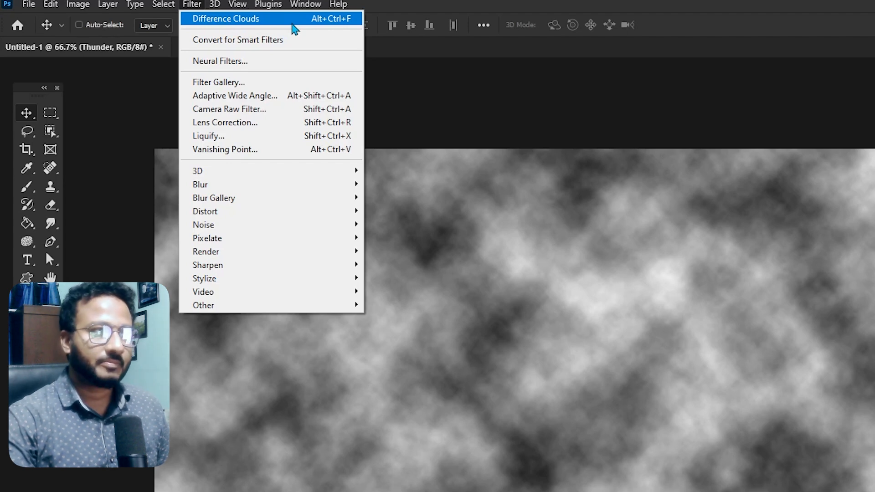
click(295, 29)
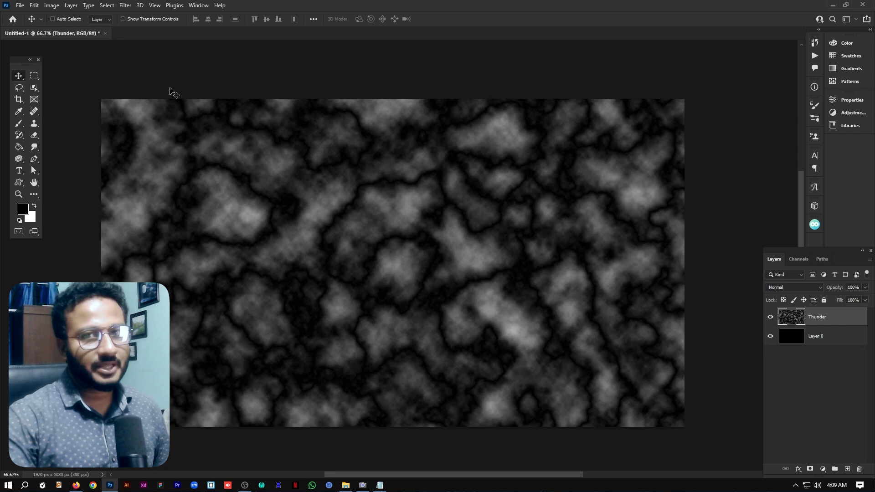
Invert the tones of the Thunder layer so the dark cloud veins turn white
click(56, 9)
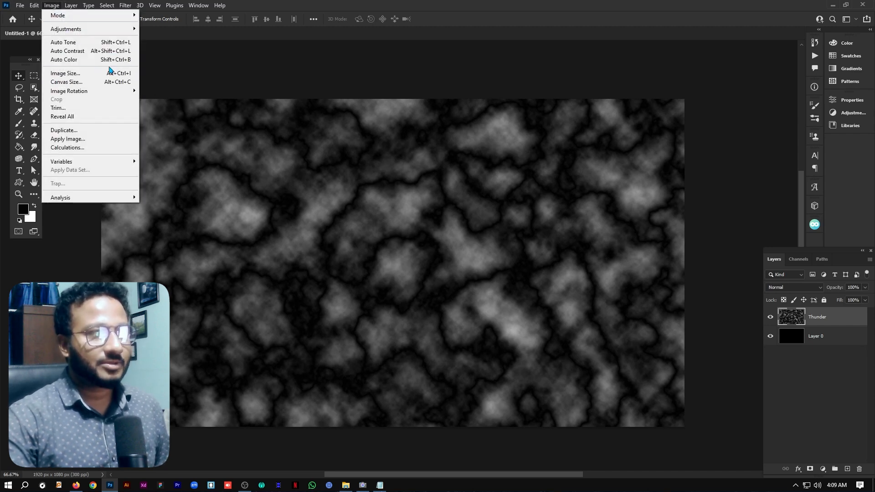
mouse_move(132, 29)
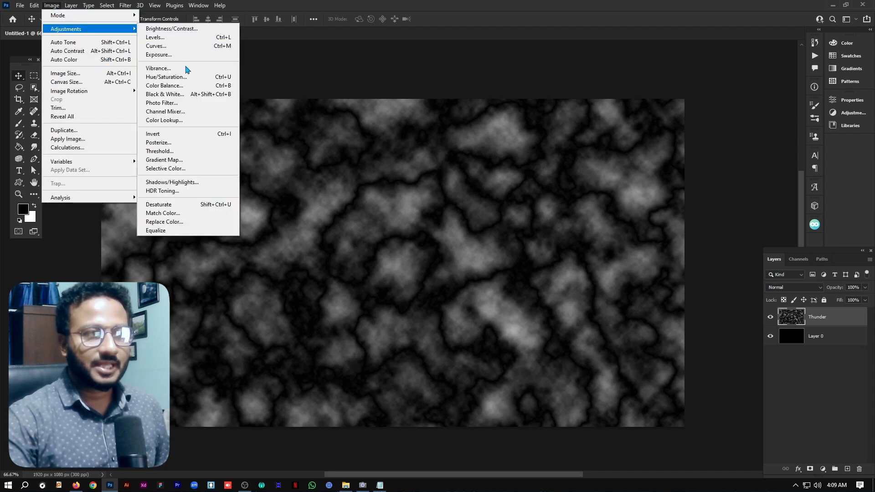
click(182, 135)
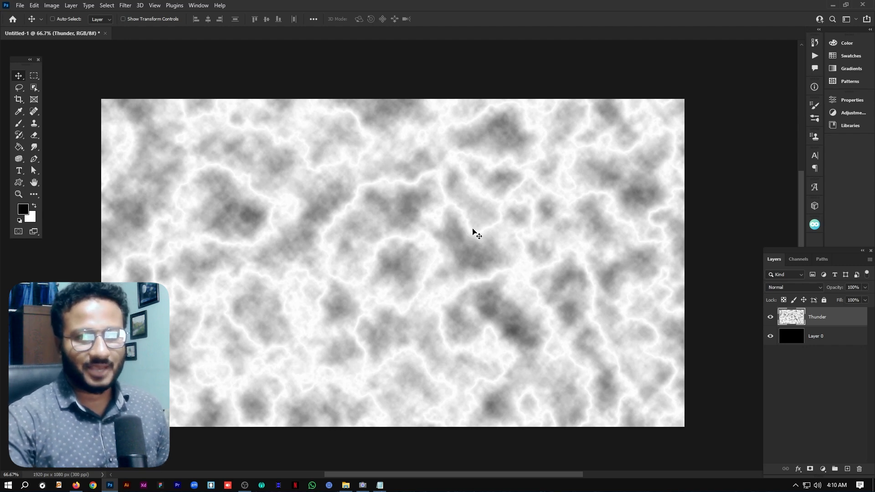
Add a Hue/Saturation adjustment layer above Thunder with Colorize on, Saturation 100 and Hue 224
click(823, 470)
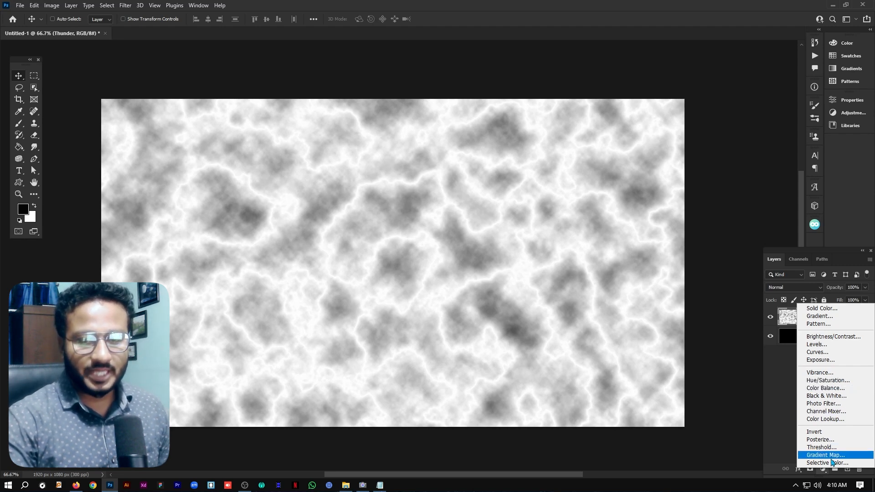
click(834, 383)
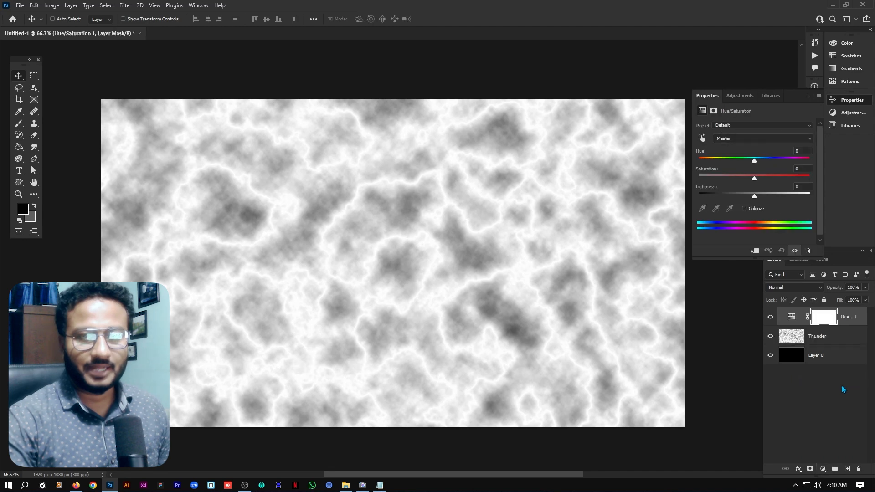
click(754, 211)
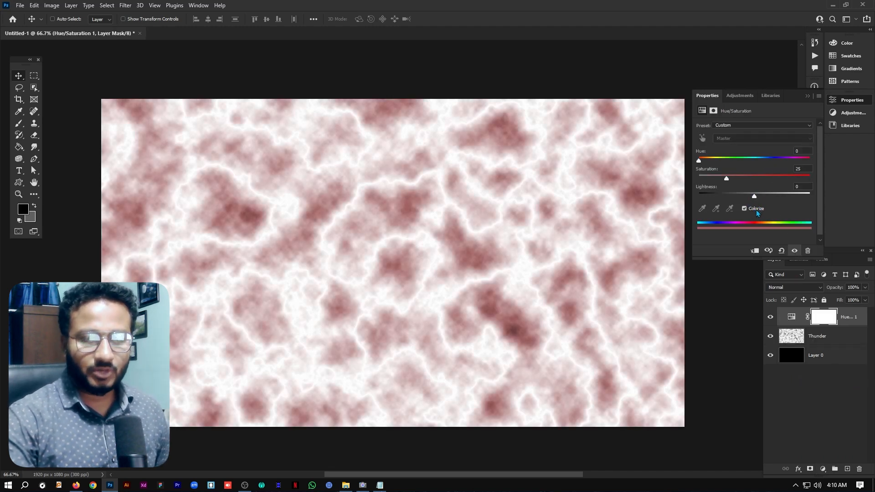
drag(726, 179, 816, 179)
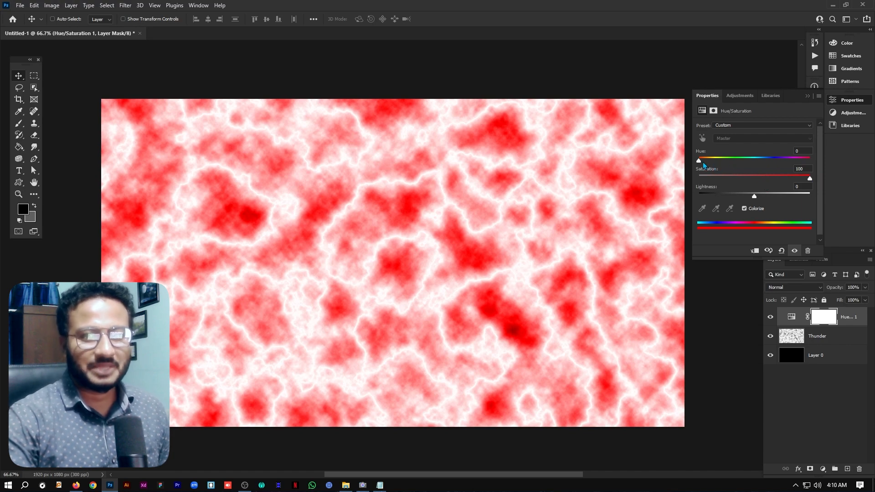
drag(700, 161, 769, 162)
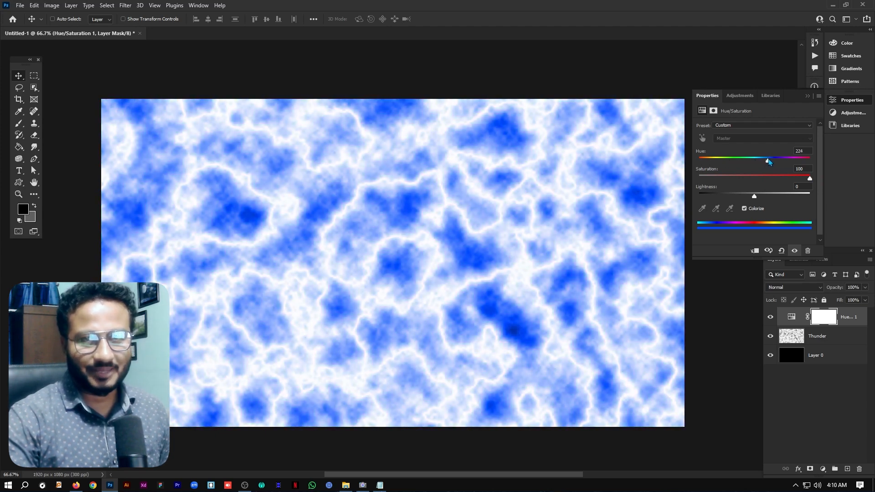
click(807, 96)
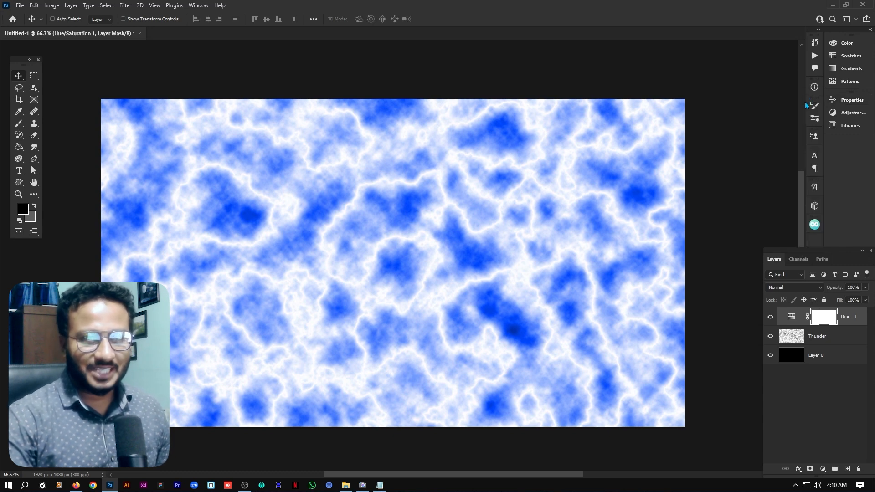
Set the blend mode of the Thunder layer to Color Dodge
click(818, 339)
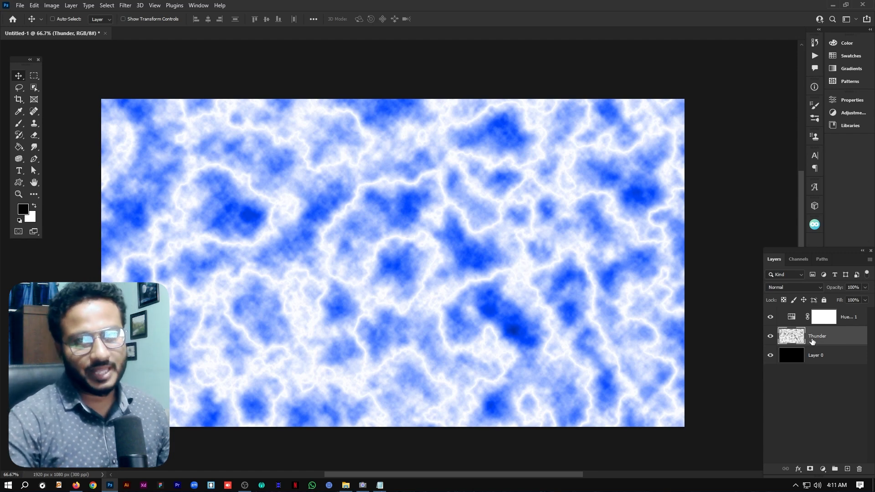
click(774, 288)
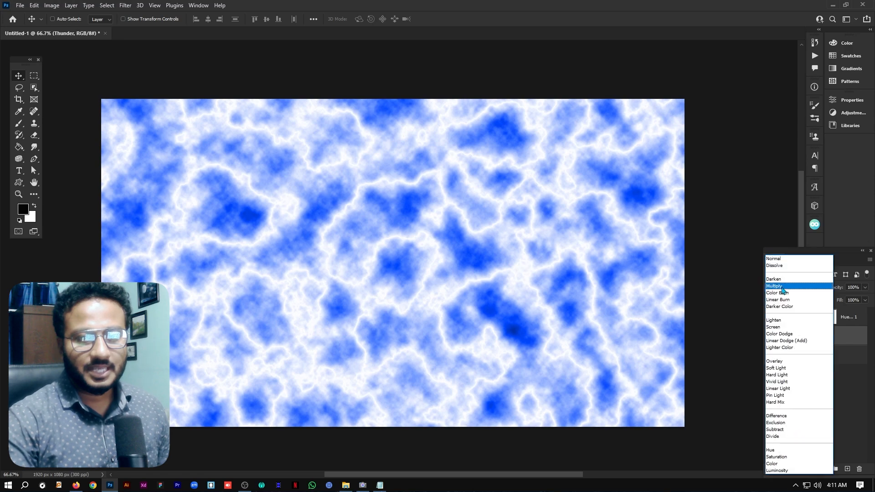
click(784, 337)
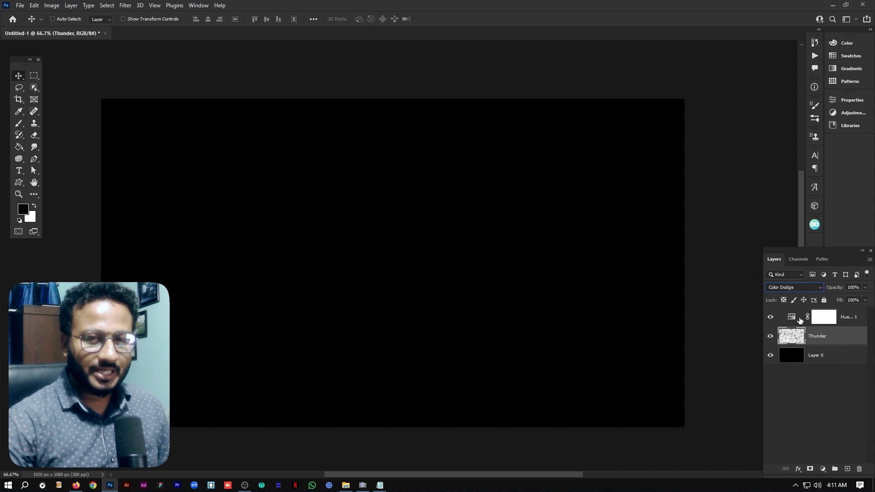
Add an empty layer directly above the black Layer 0 and ready the Brush tool with white as foreground colour
click(813, 362)
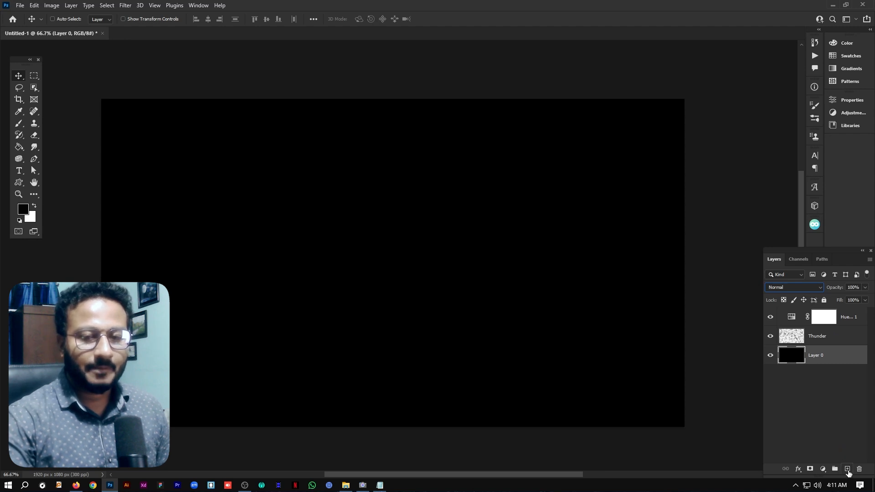
click(847, 470)
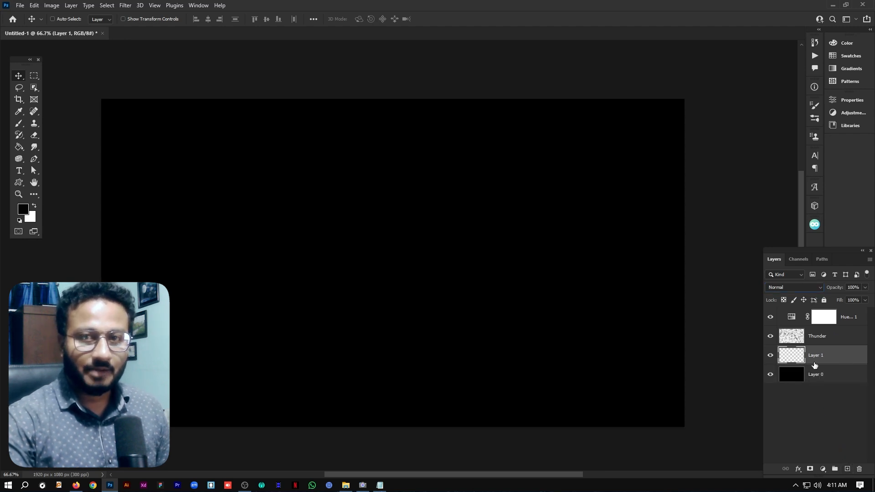
click(20, 128)
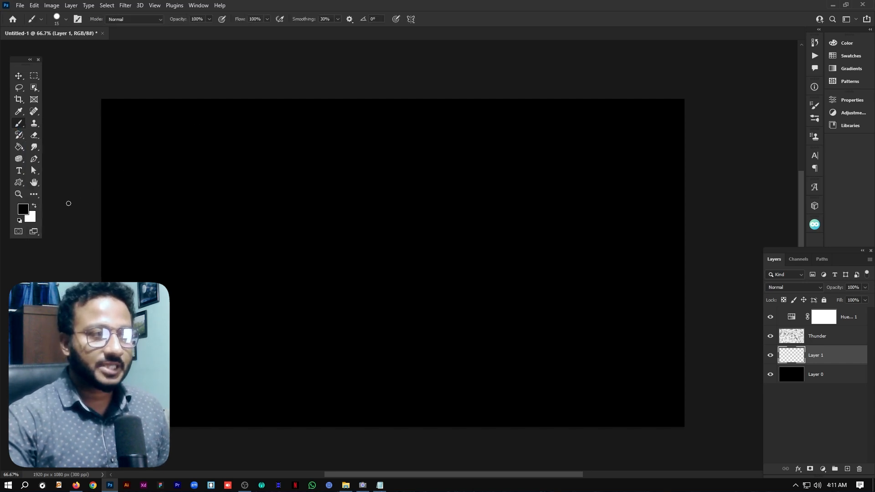
click(34, 207)
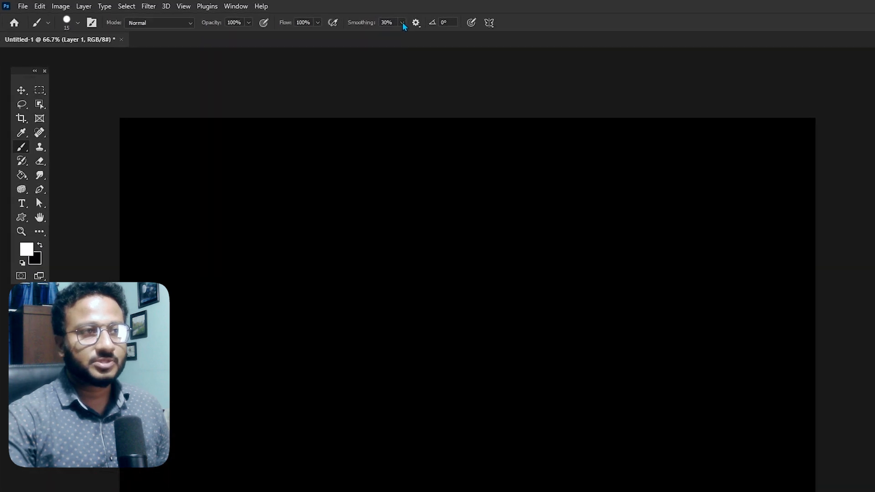
Set the brush smoothing to 5%, flow to 1% and opacity to 5%
click(337, 18)
drag(338, 29, 335, 31)
drag(482, 41, 474, 42)
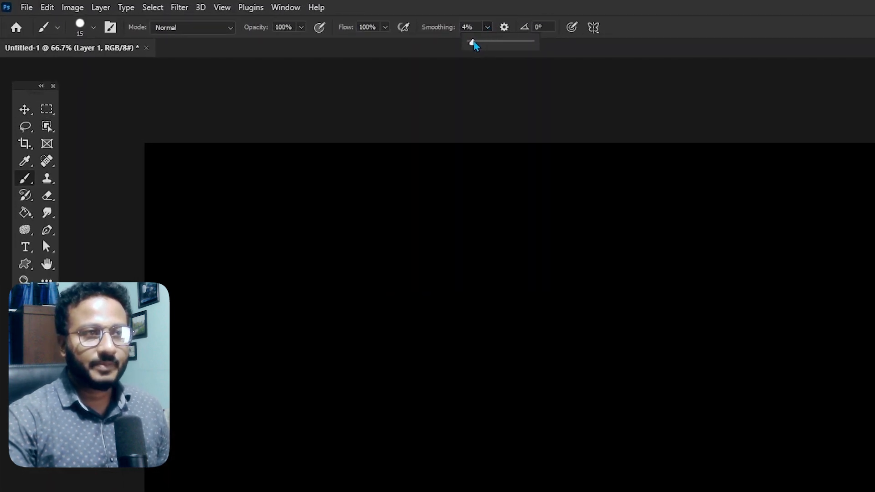
click(386, 29)
drag(385, 42, 322, 54)
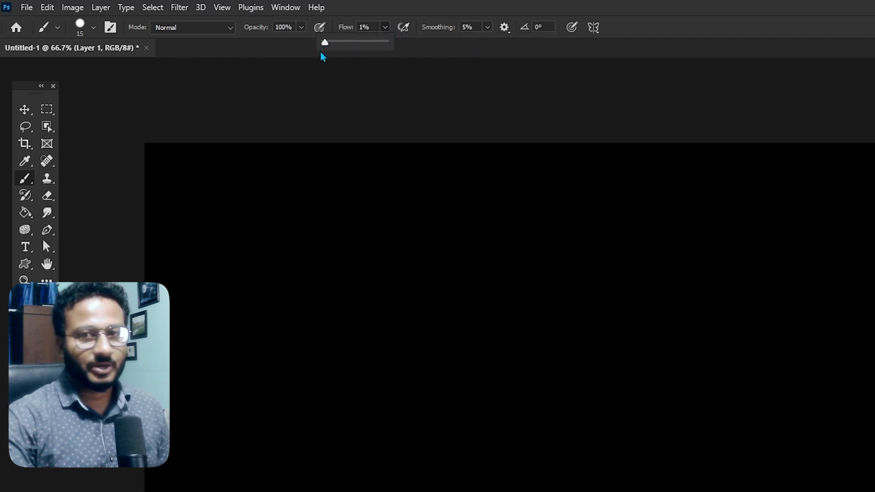
click(301, 29)
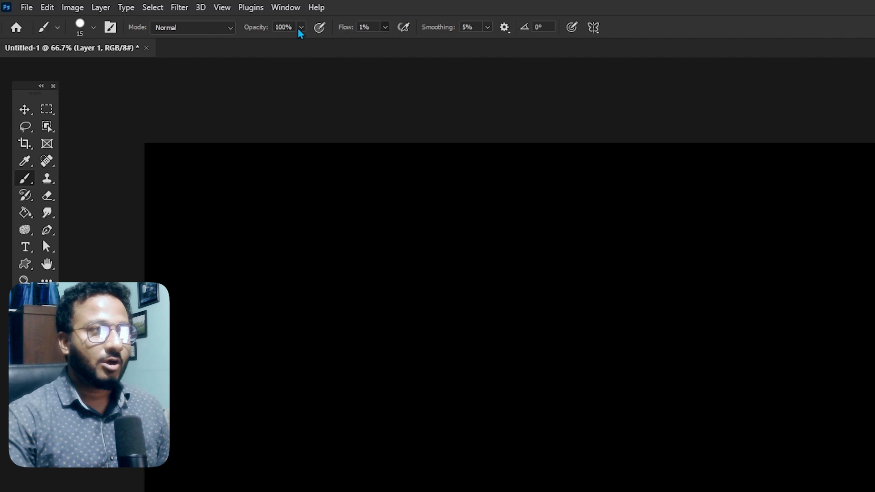
drag(301, 45, 256, 52)
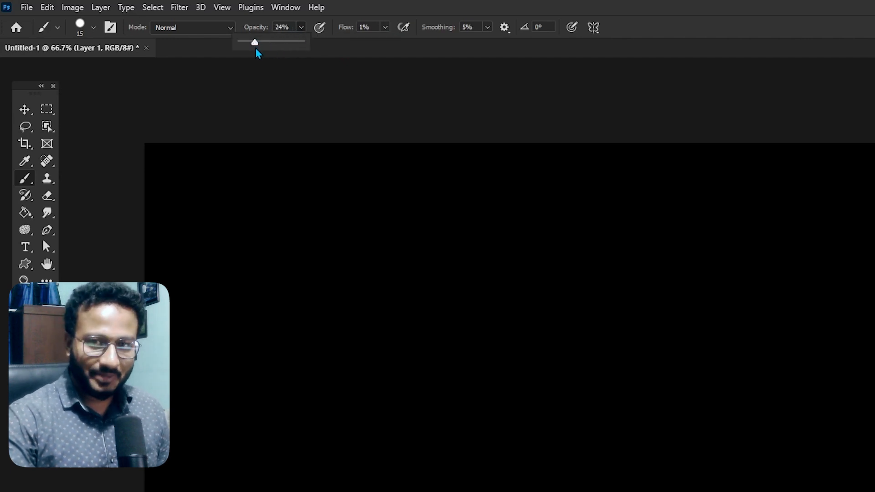
drag(256, 50, 244, 51)
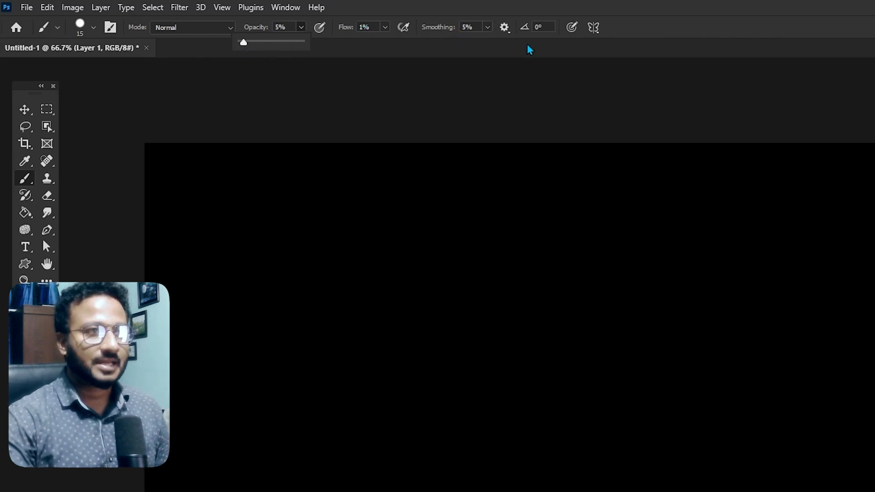
click(662, 38)
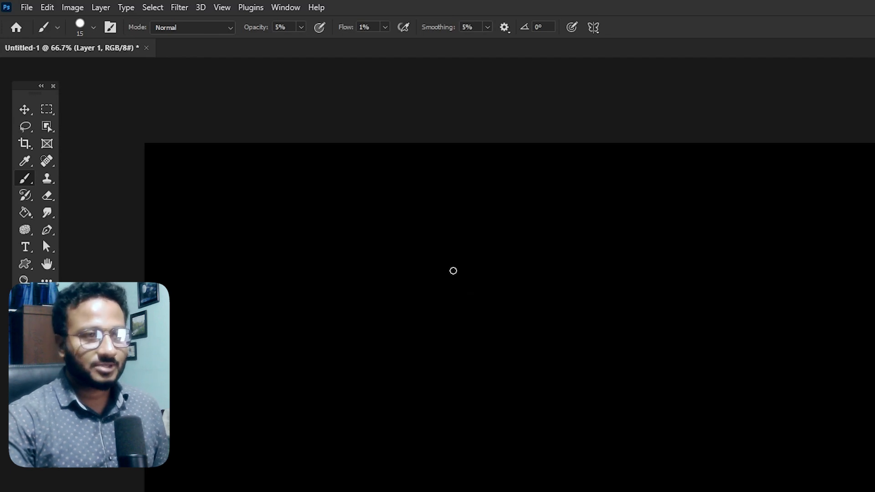
Paint across Layer 1 to reveal lightning using a soft white brush with size 243 px and hardness 0%
right_click(464, 268)
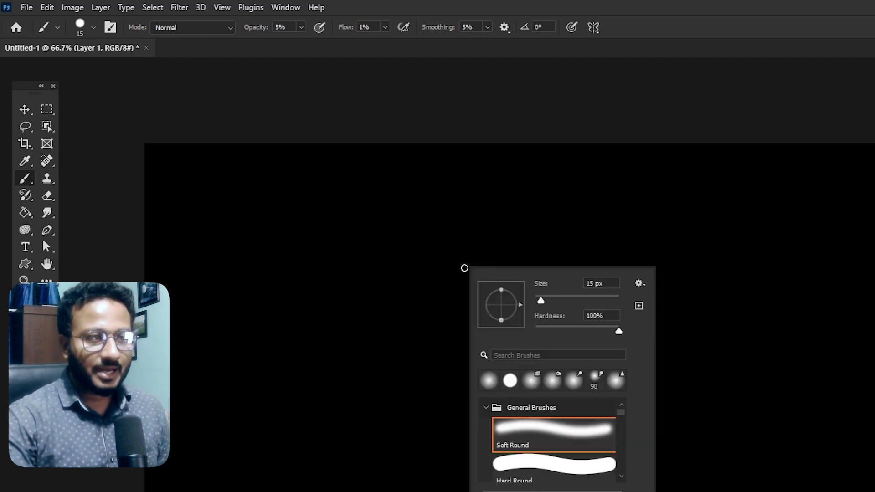
mouse_move(542, 302)
mouse_down()
mouse_move(592, 308)
mouse_move(610, 301)
mouse_up()
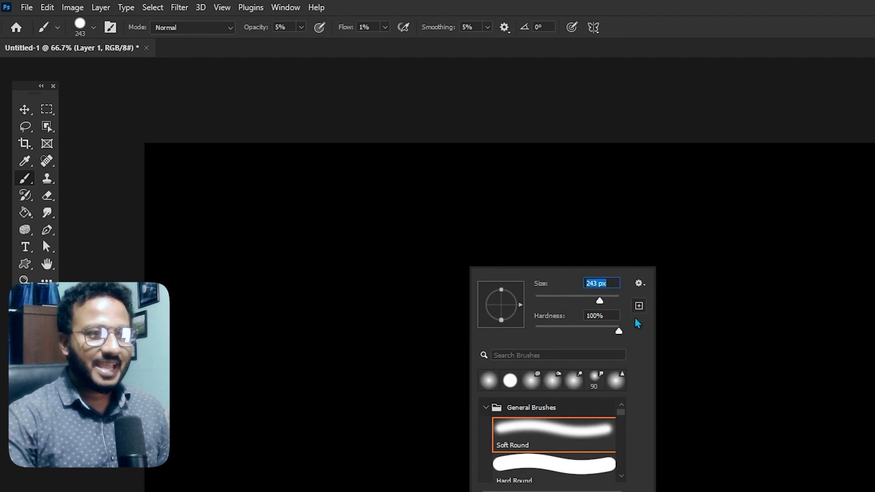
drag(619, 334, 535, 333)
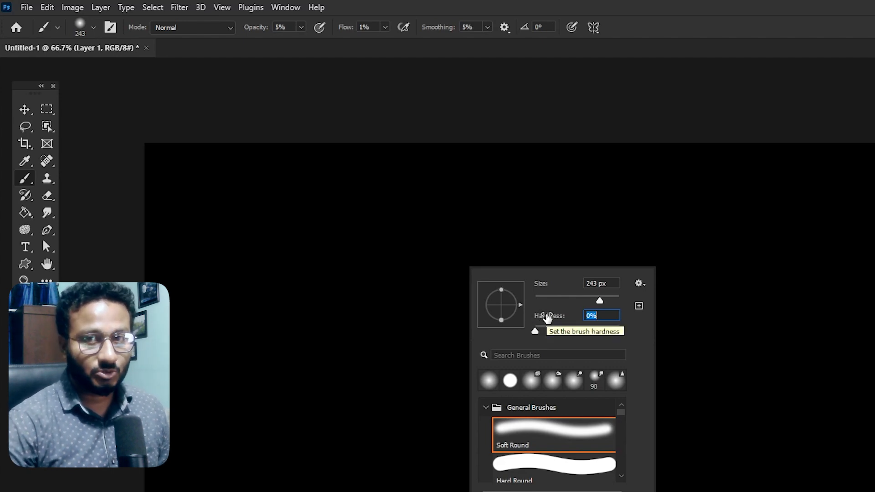
click(666, 31)
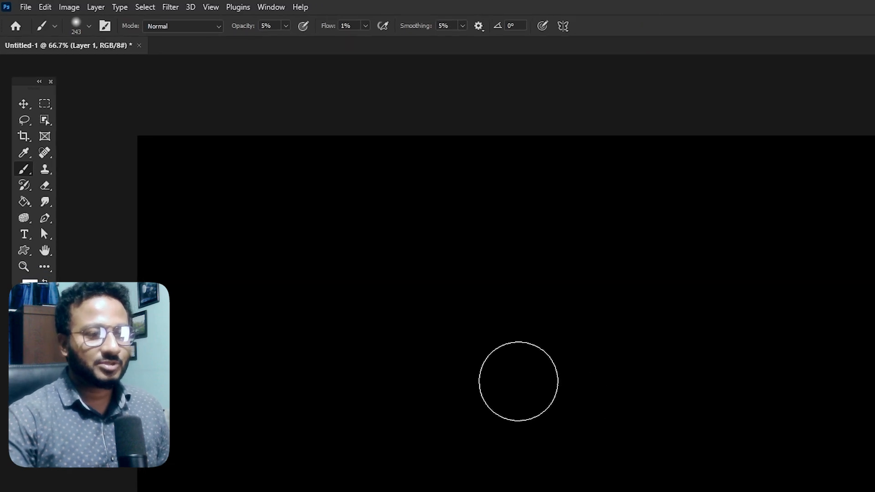
mouse_move(518, 381)
mouse_down()
mouse_move(499, 350)
mouse_move(548, 328)
mouse_move(424, 322)
mouse_move(457, 336)
mouse_up()
mouse_move(333, 244)
mouse_down()
mouse_move(379, 288)
mouse_move(289, 241)
mouse_move(395, 280)
mouse_move(358, 216)
mouse_move(265, 296)
mouse_move(264, 241)
mouse_move(316, 273)
mouse_move(316, 197)
mouse_move(436, 310)
mouse_move(506, 256)
mouse_move(438, 211)
mouse_move(381, 197)
mouse_move(481, 279)
mouse_move(410, 232)
mouse_move(493, 255)
mouse_move(421, 255)
mouse_move(356, 213)
mouse_move(367, 191)
mouse_move(268, 206)
mouse_move(276, 295)
mouse_move(243, 319)
mouse_move(383, 329)
mouse_move(257, 315)
mouse_move(231, 271)
mouse_move(236, 245)
mouse_move(232, 328)
mouse_move(205, 219)
mouse_move(306, 216)
mouse_move(384, 163)
mouse_move(448, 200)
mouse_move(467, 155)
mouse_move(516, 179)
mouse_move(399, 160)
mouse_move(532, 252)
mouse_move(505, 307)
mouse_move(378, 343)
mouse_move(465, 301)
mouse_move(402, 337)
mouse_move(540, 248)
mouse_move(510, 185)
mouse_move(292, 167)
mouse_move(333, 155)
mouse_move(230, 153)
mouse_move(152, 204)
mouse_move(163, 244)
mouse_move(221, 137)
mouse_move(207, 195)
mouse_move(142, 225)
mouse_move(178, 201)
mouse_move(176, 269)
mouse_move(156, 345)
mouse_move(220, 362)
mouse_move(216, 346)
mouse_move(167, 316)
mouse_move(156, 271)
mouse_move(177, 301)
mouse_move(365, 356)
mouse_move(332, 367)
mouse_move(376, 371)
mouse_move(344, 373)
mouse_move(513, 342)
mouse_move(585, 307)
mouse_move(554, 211)
mouse_move(522, 161)
mouse_move(548, 163)
mouse_move(580, 226)
mouse_move(452, 137)
mouse_move(419, 133)
mouse_move(540, 297)
mouse_move(504, 325)
mouse_move(414, 357)
mouse_move(438, 333)
mouse_move(382, 226)
mouse_up()
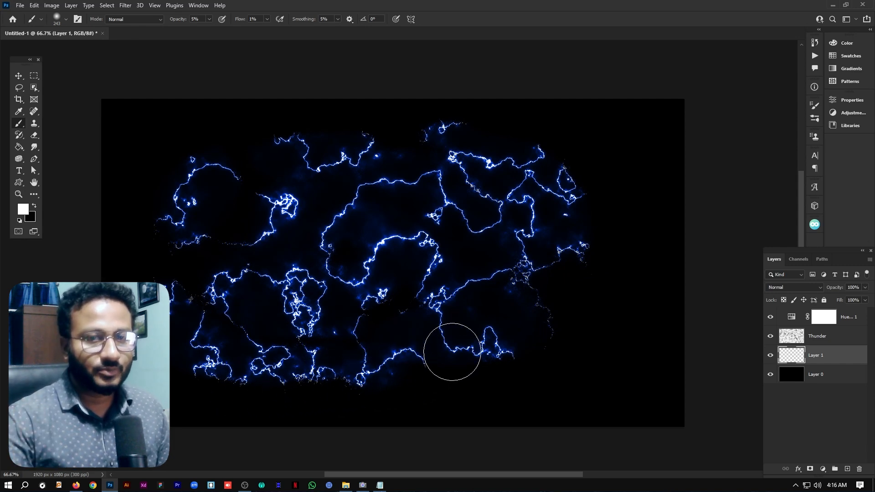
Start a Gaussian Blur on the Thunder layer and reduce its radius to 0.5 pixels
click(816, 338)
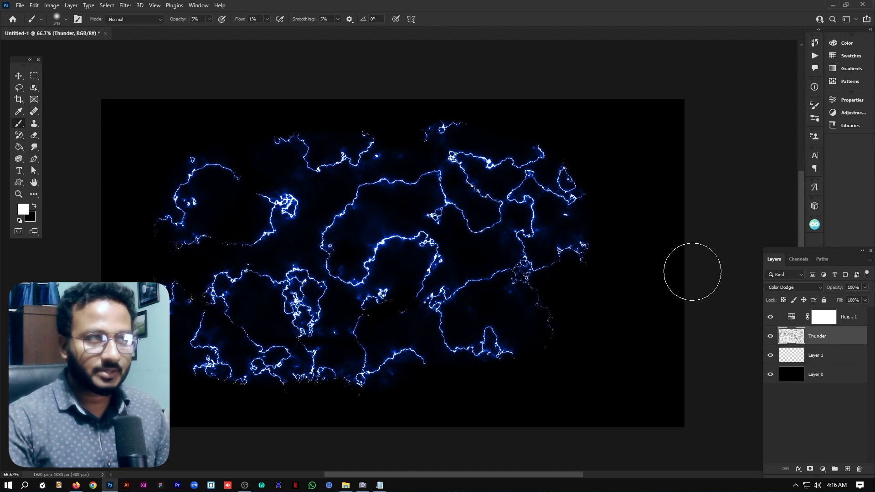
click(126, 6)
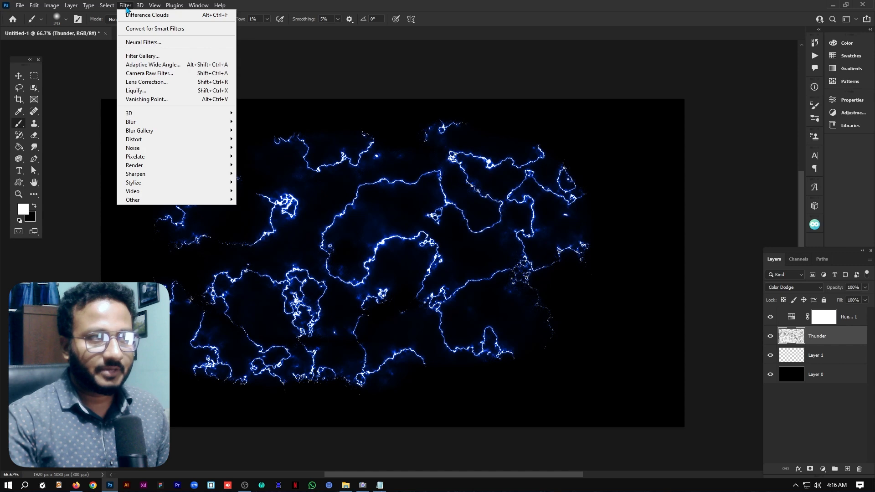
mouse_move(172, 122)
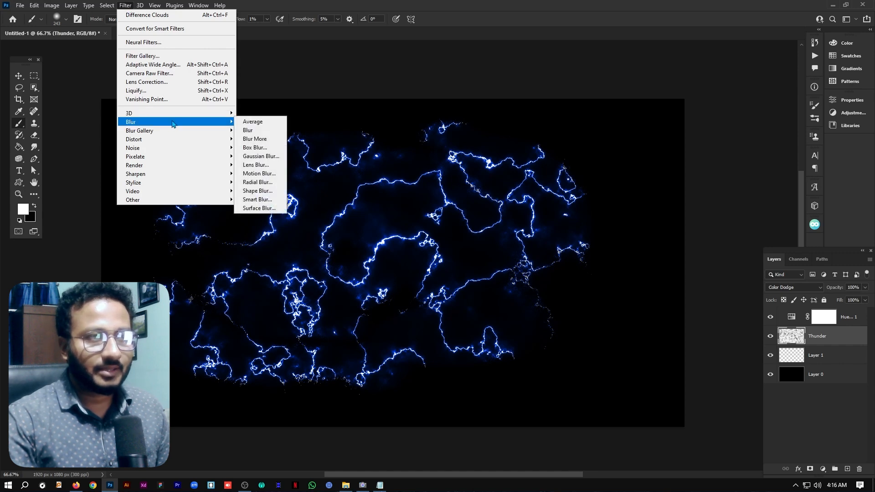
click(266, 158)
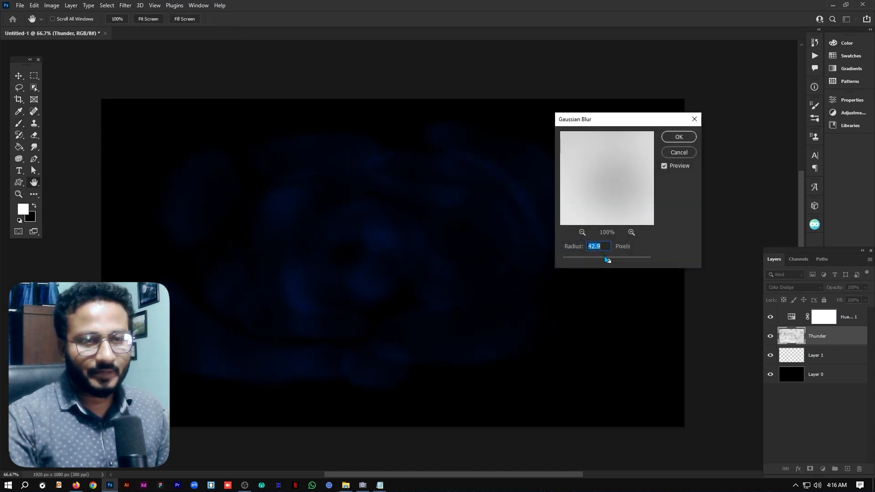
drag(609, 262, 581, 263)
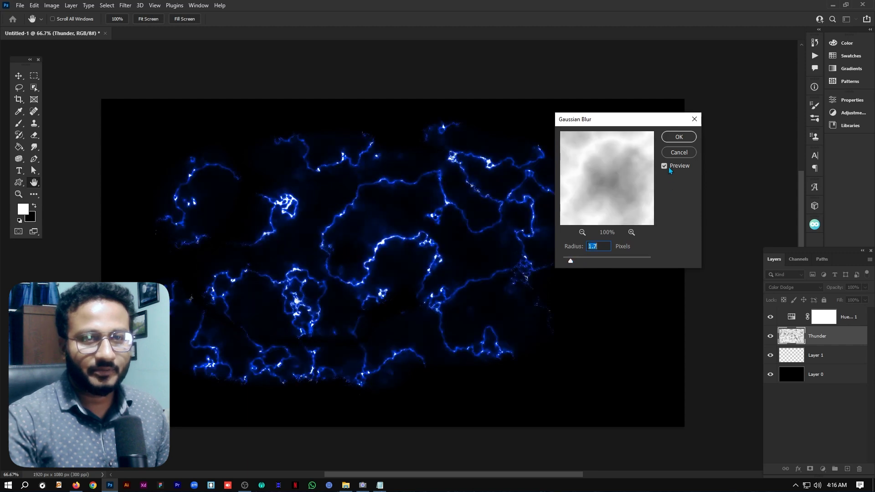
drag(631, 122, 719, 127)
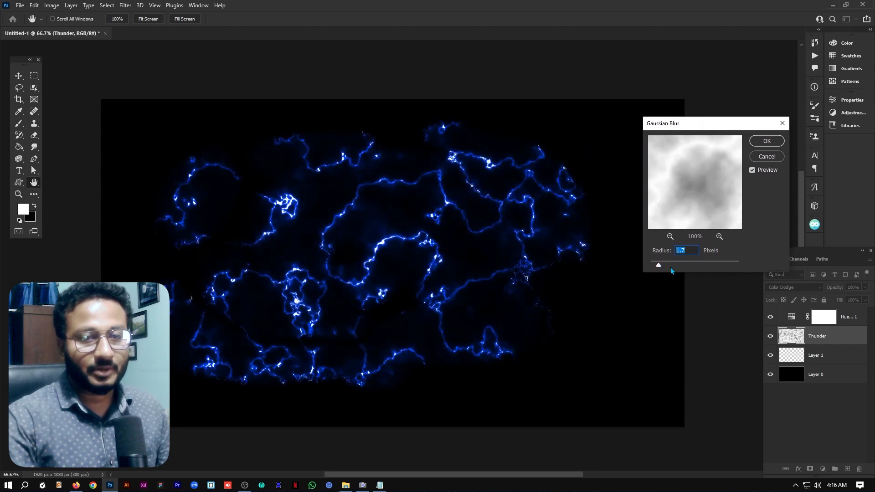
drag(658, 265, 655, 265)
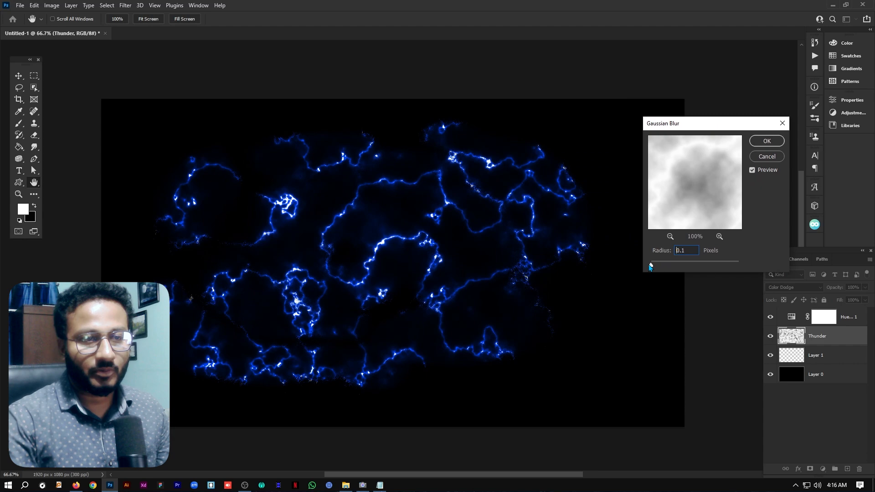
double_click(679, 251)
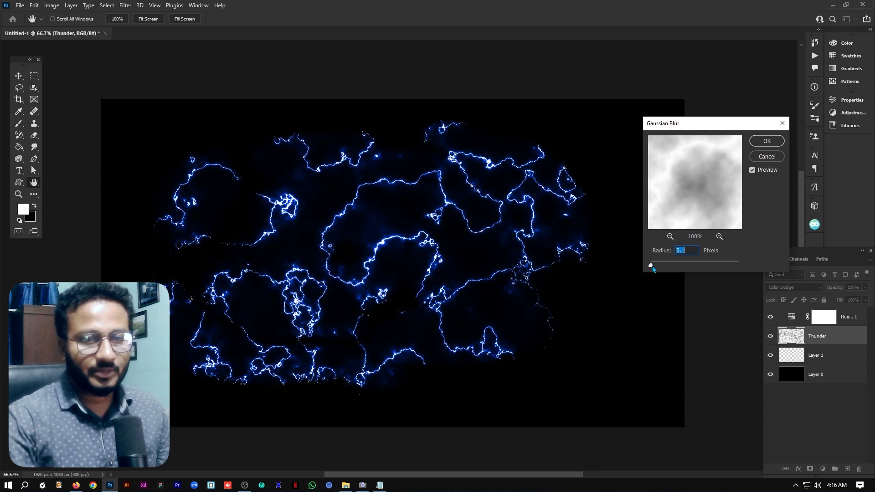
drag(653, 266, 653, 266)
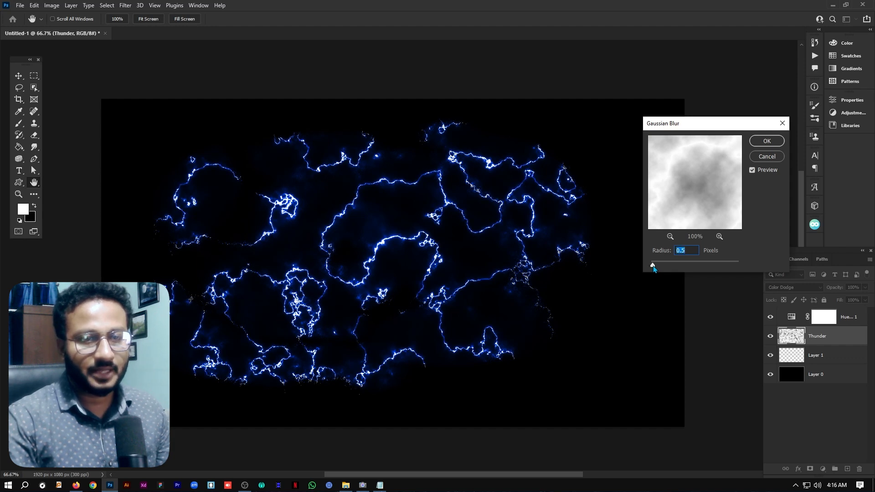
Compare the lightning with the blur preview off and on, then apply the Gaussian Blur with a 0.8-pixel radius
click(752, 170)
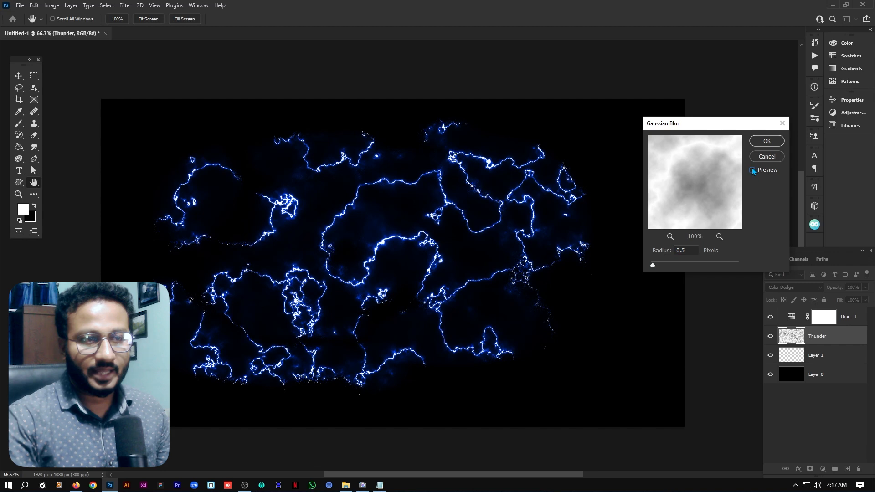
click(752, 171)
click(752, 170)
click(752, 171)
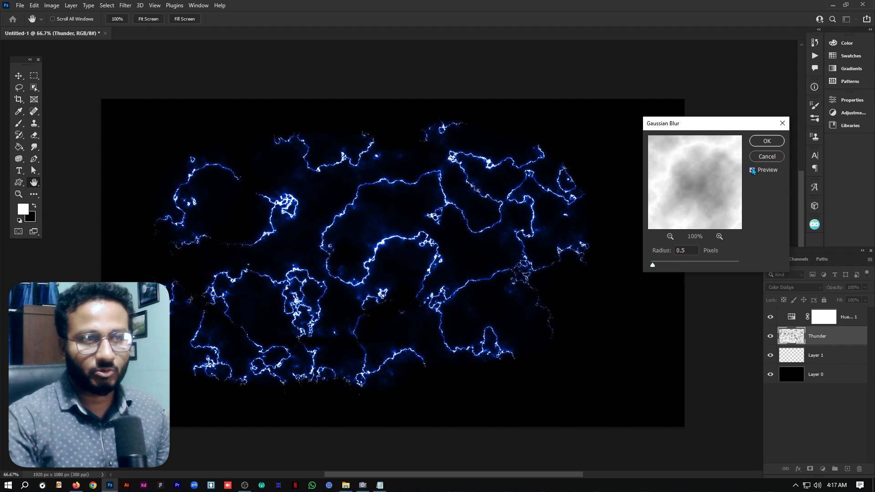
click(654, 266)
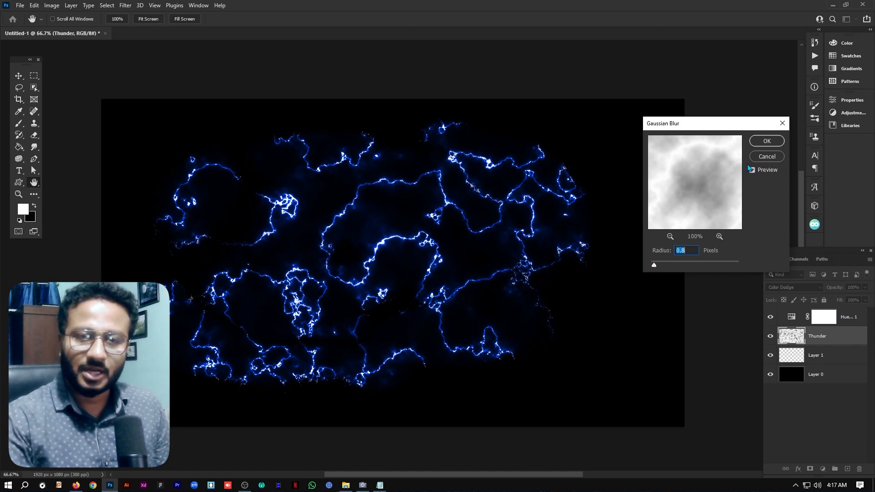
click(767, 140)
key(b)
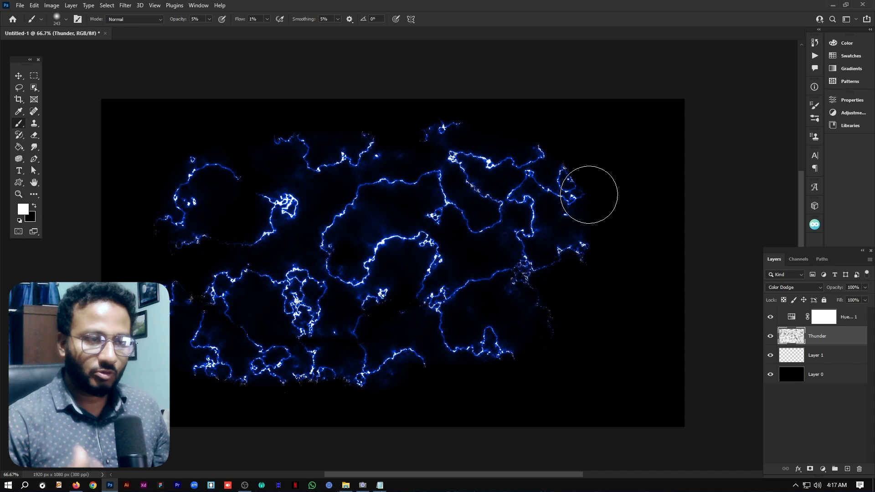
Delete the painted Layer 1 from between Thunder and Layer 0
click(816, 360)
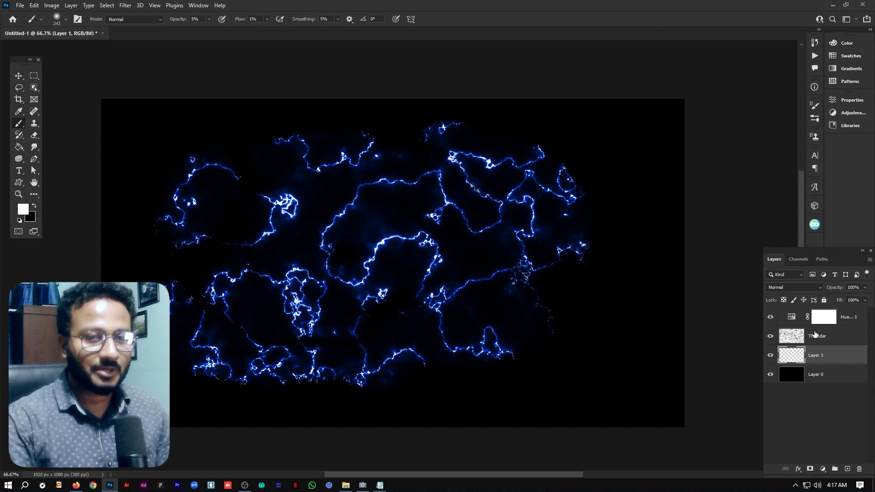
click(860, 468)
click(395, 181)
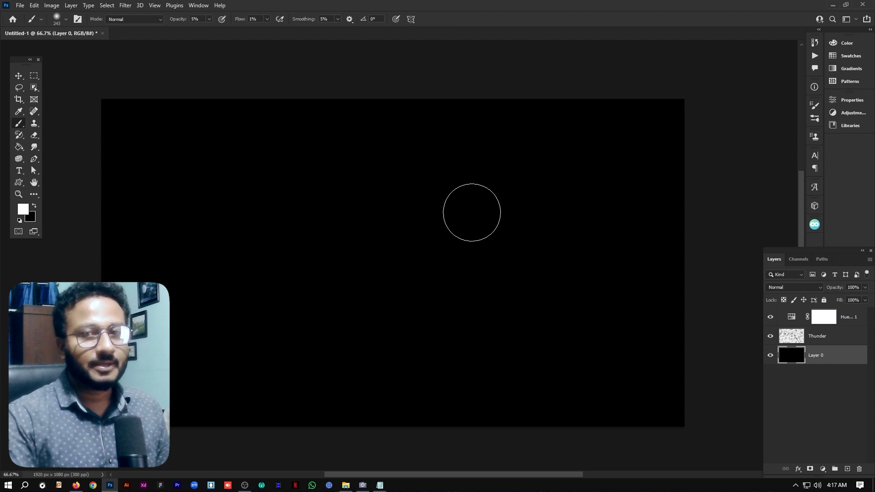
Add the person's name in white Arial Black capitals directly above Layer 0 and move it to the centre of the canvas
click(19, 170)
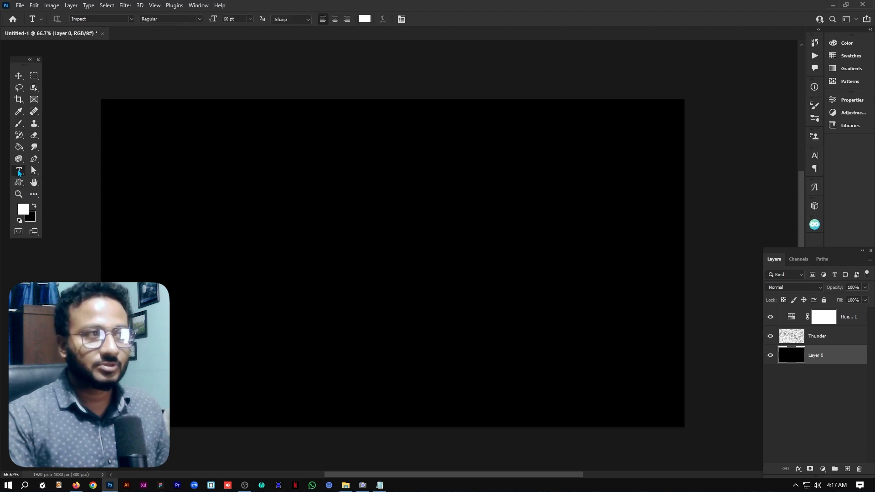
click(205, 258)
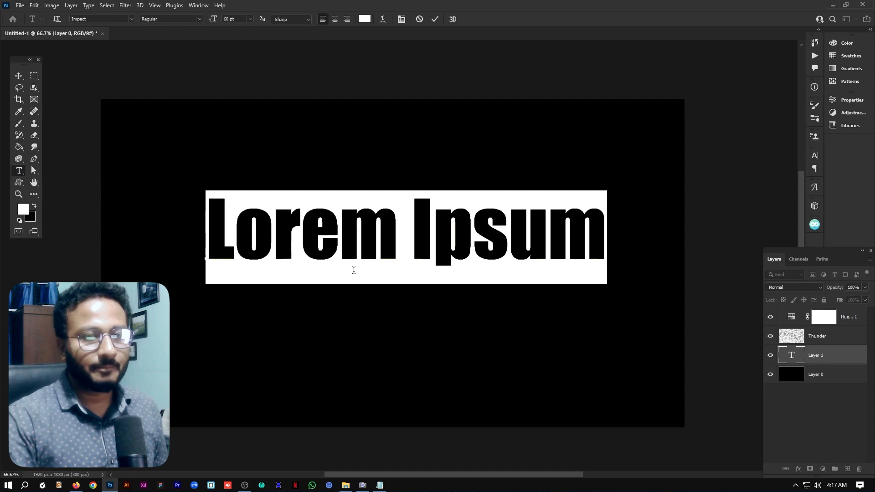
click(109, 20)
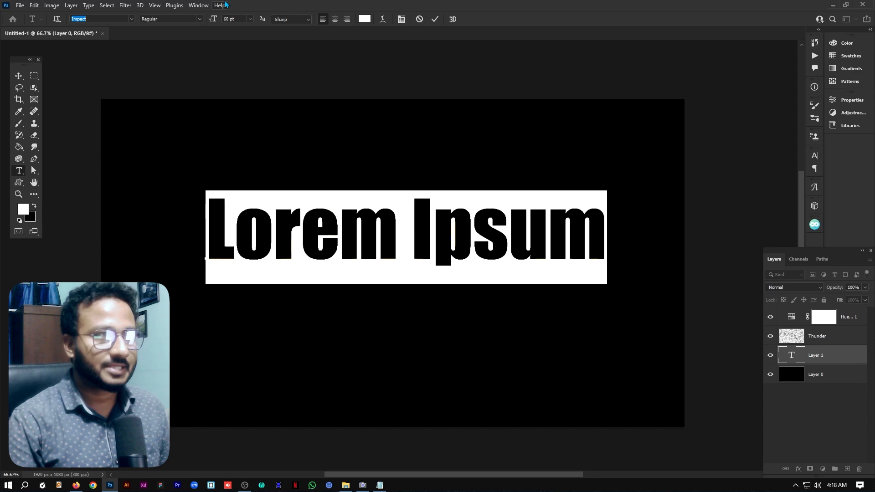
text(ari)
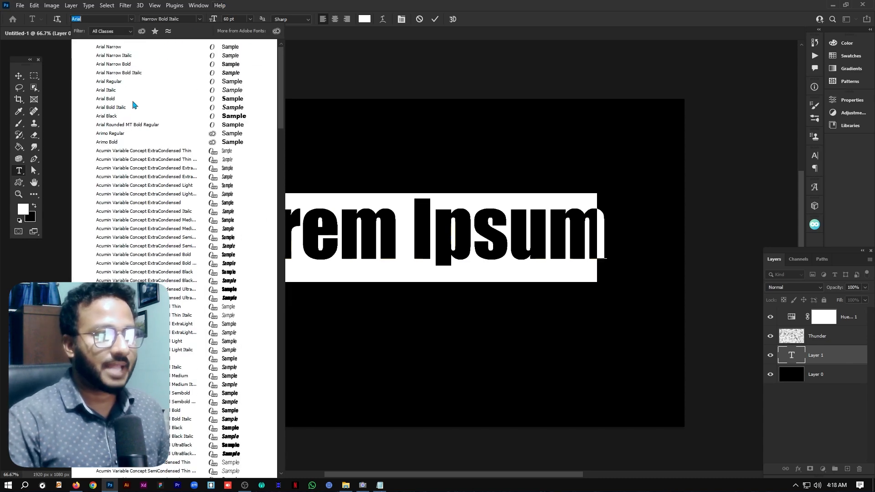
click(114, 117)
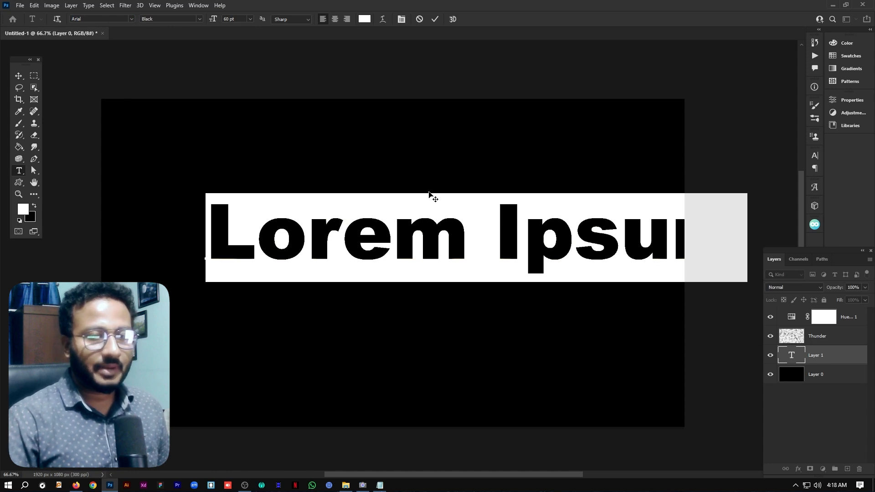
text(SM JOY)
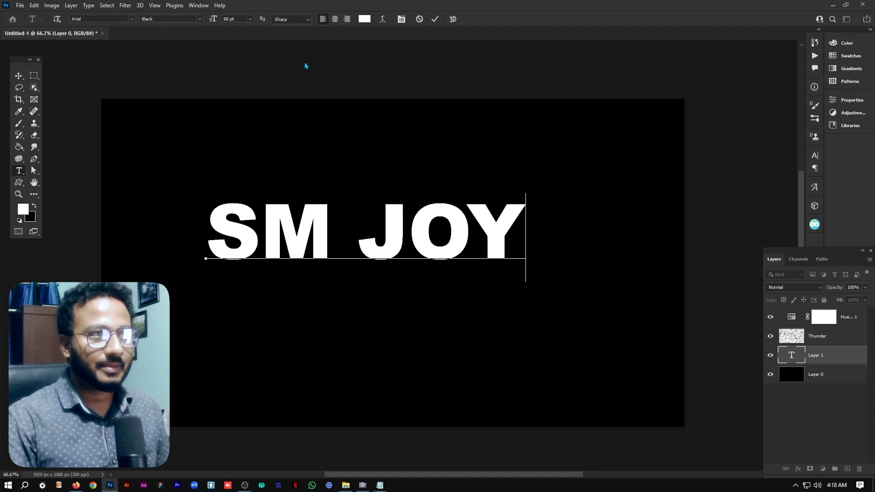
click(436, 20)
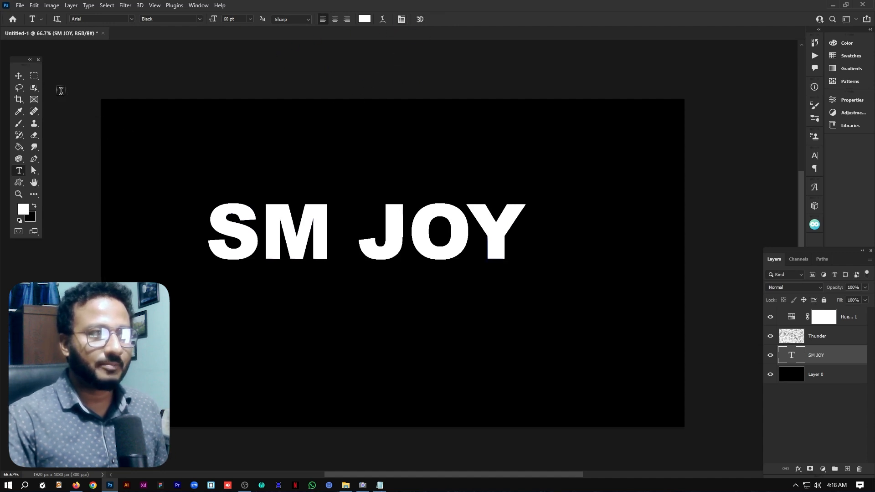
click(19, 75)
drag(360, 238, 422, 253)
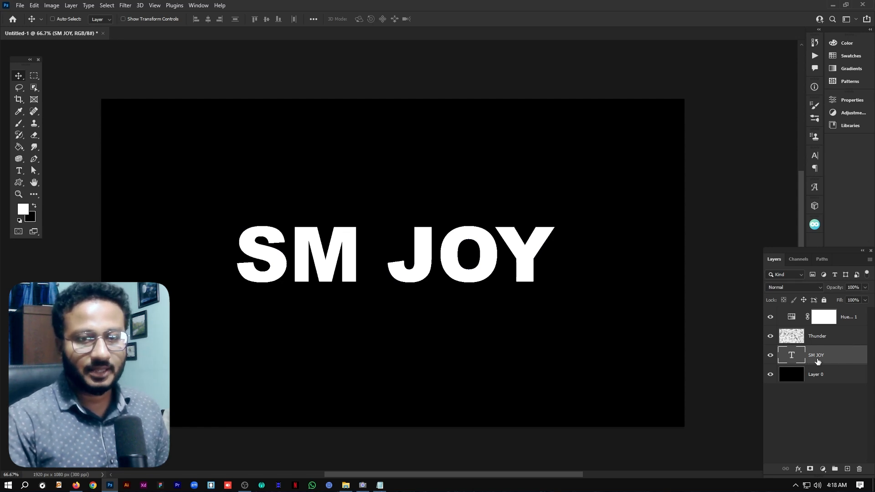
double_click(846, 358)
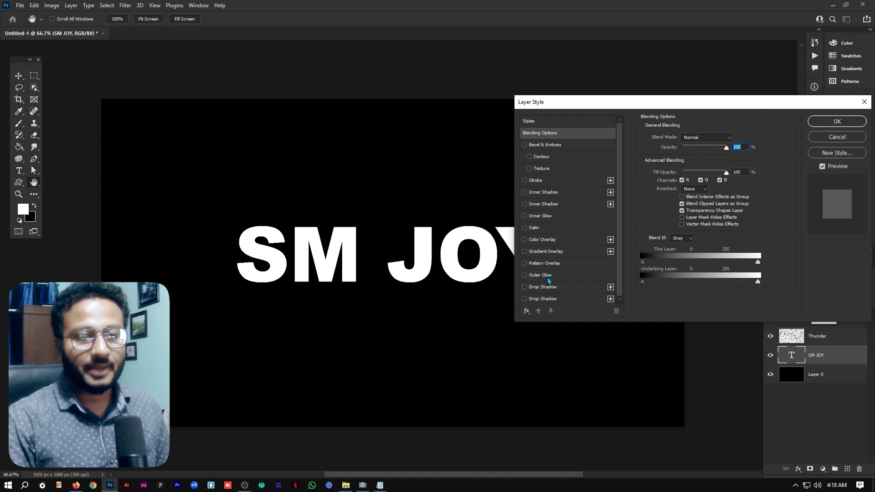
click(817, 138)
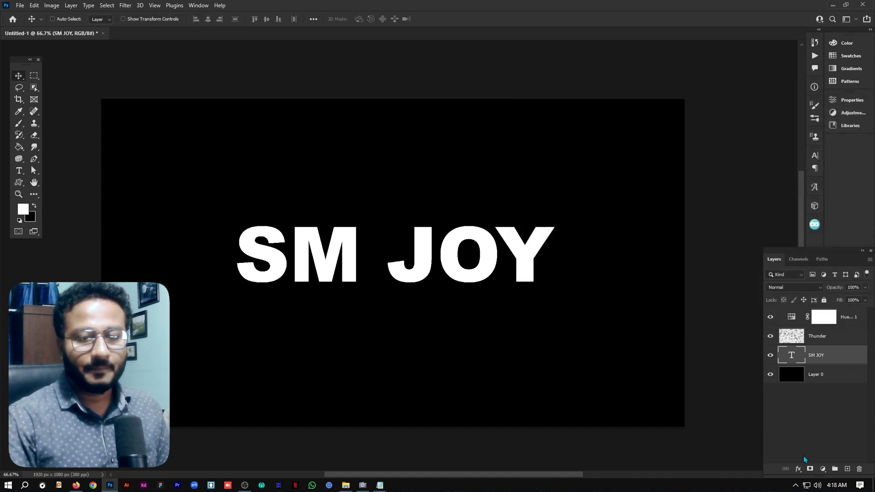
click(798, 470)
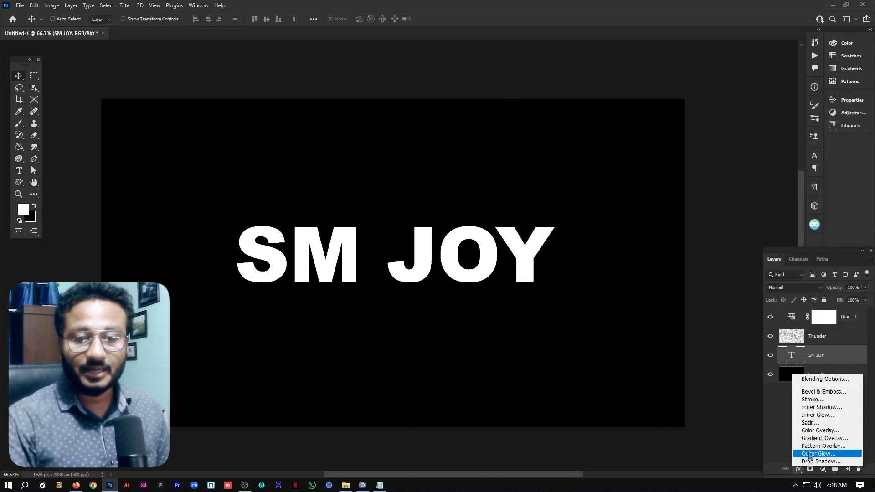
click(809, 455)
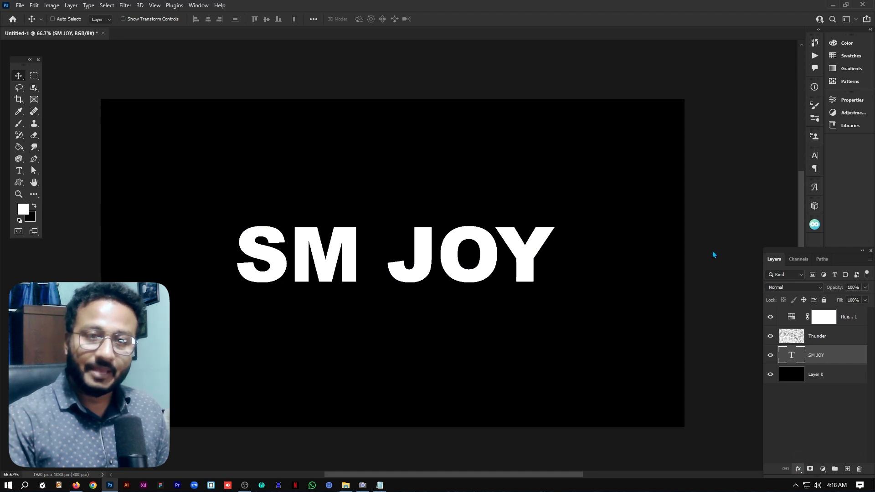
key(Escape)
Add an Outer Glow effect to the name text layer with 5% opacity, 125 px size and 92% range
click(799, 470)
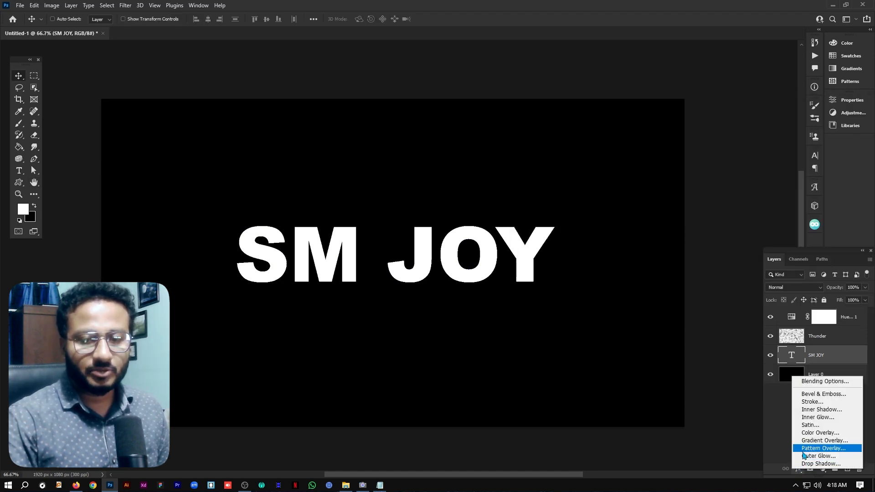
click(809, 456)
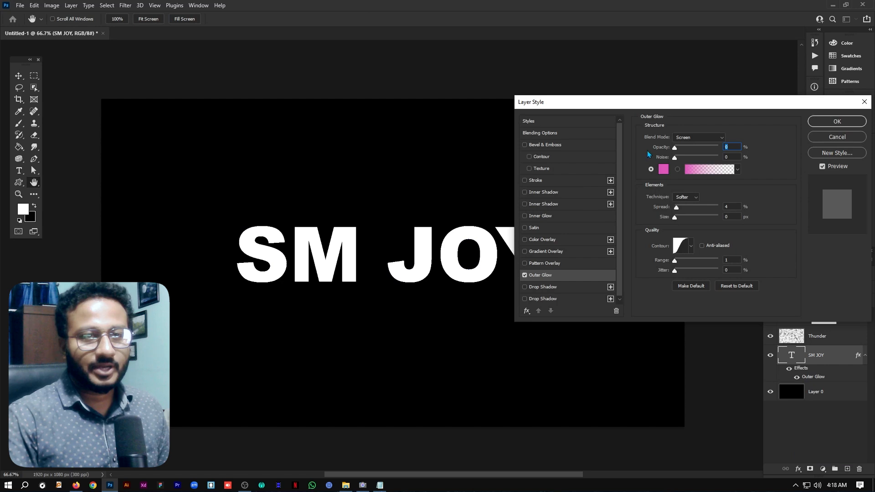
drag(436, 215, 332, 191)
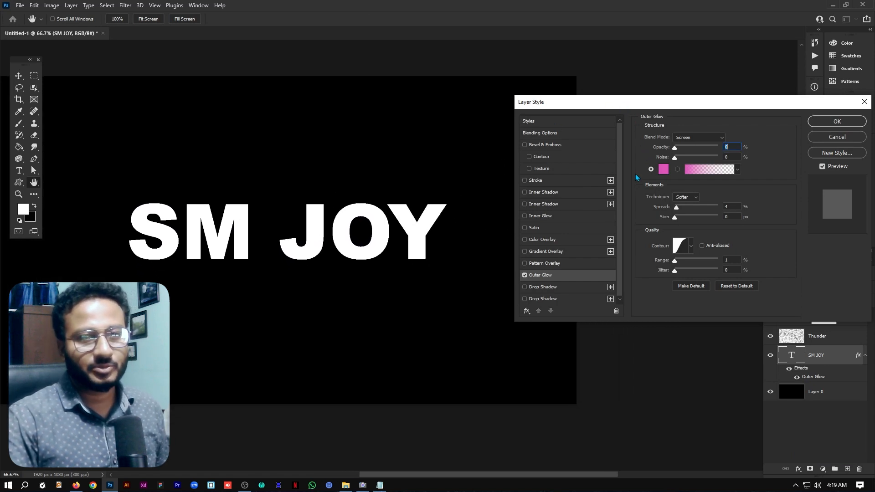
drag(625, 104, 645, 105)
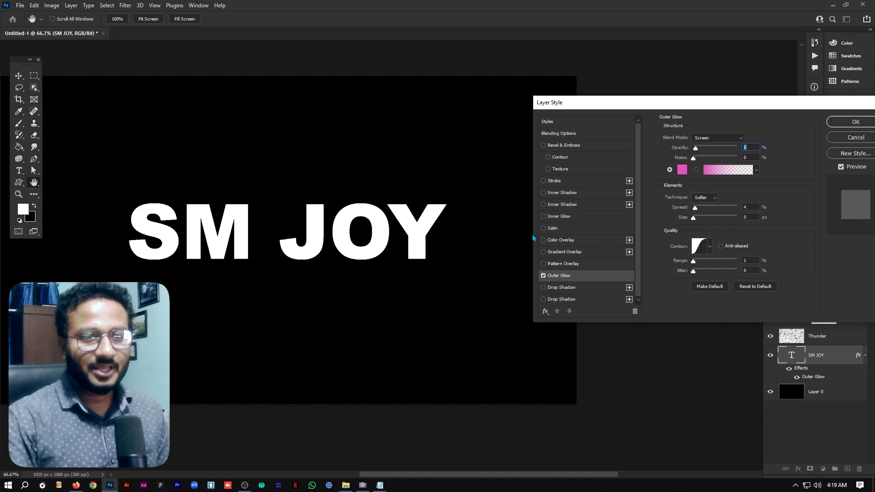
drag(694, 218, 704, 217)
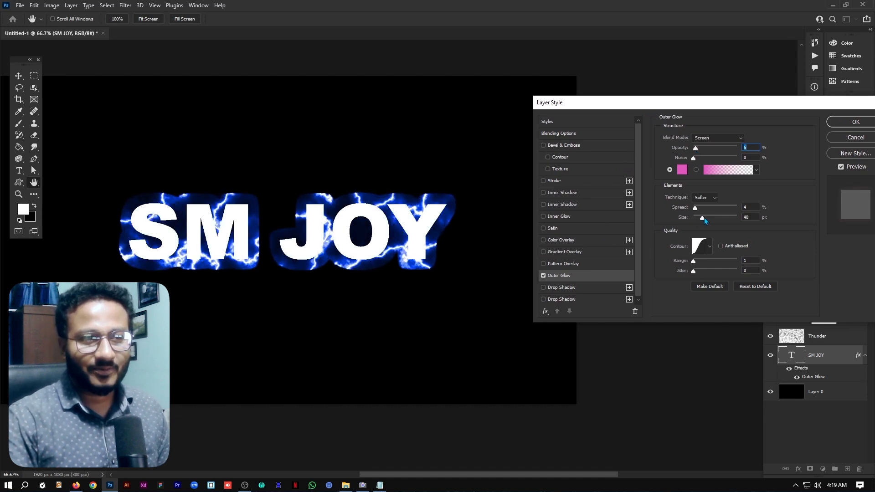
drag(695, 261, 733, 261)
drag(706, 218, 719, 221)
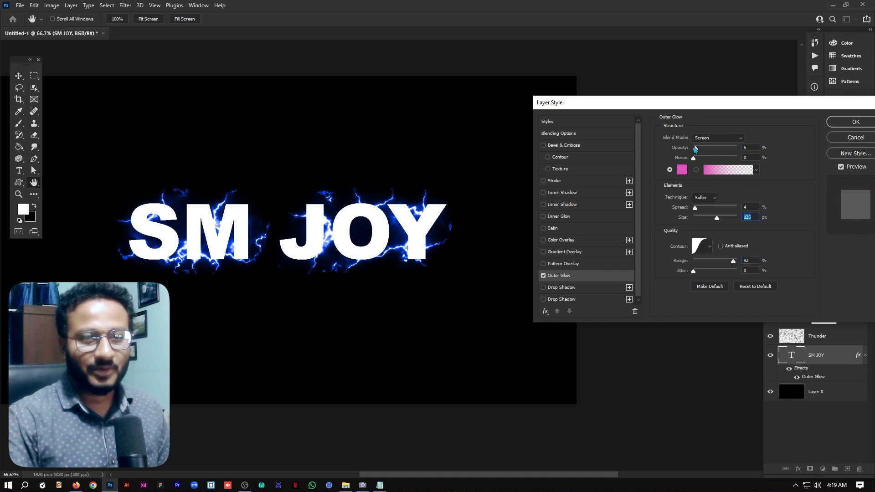
Adjust the outer glow to 4% opacity, 100% range and 150 px size
mouse_move(695, 149)
mouse_down()
mouse_move(715, 148)
mouse_move(696, 154)
mouse_up()
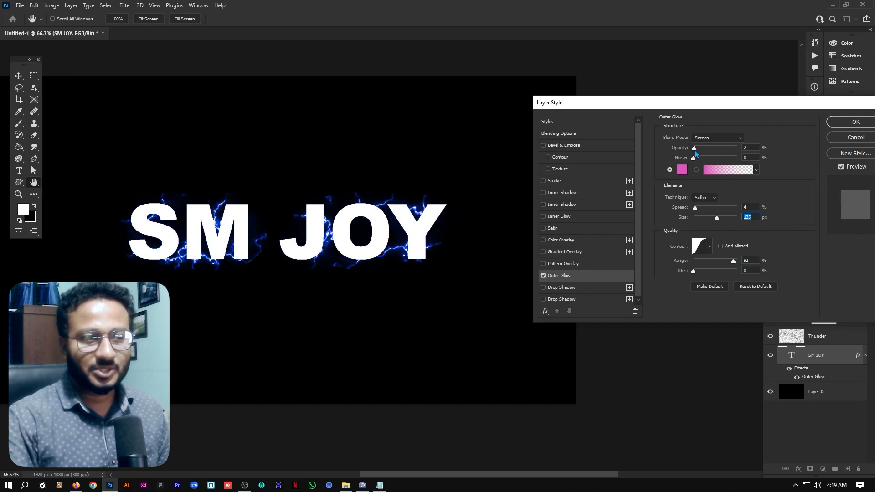
click(696, 151)
drag(696, 153, 696, 152)
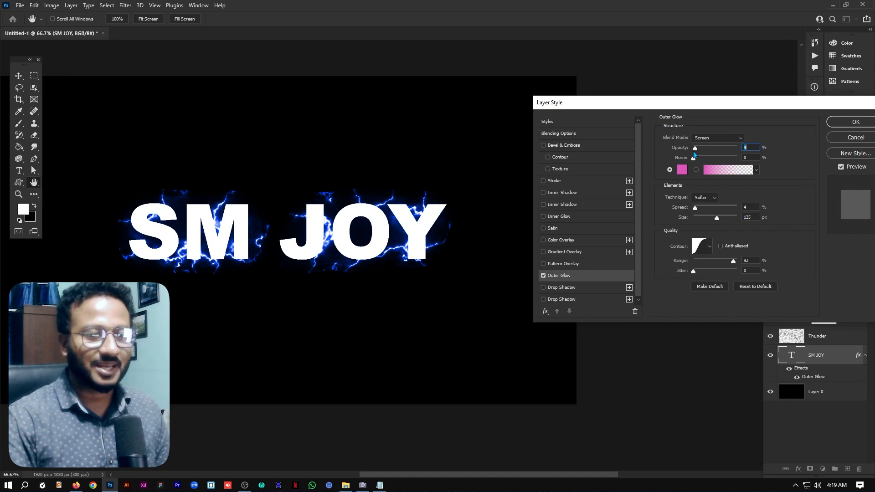
mouse_move(733, 262)
mouse_down()
mouse_move(698, 262)
mouse_move(741, 262)
mouse_up()
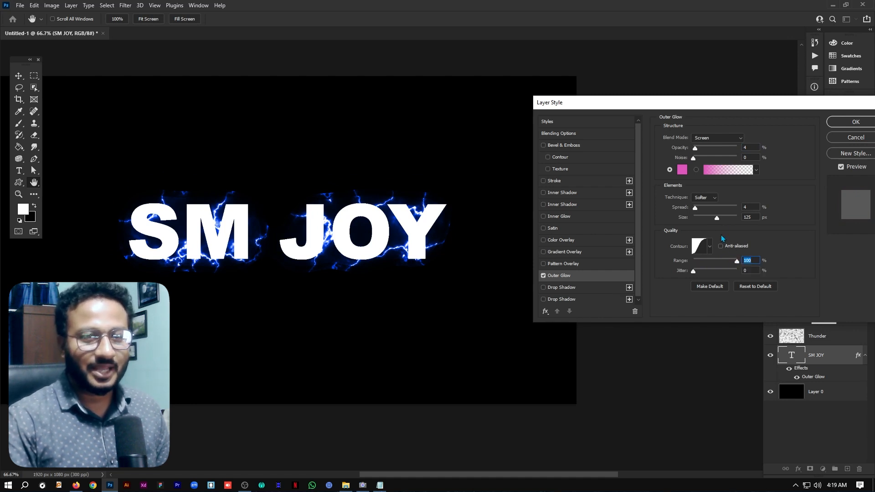
mouse_move(717, 218)
mouse_down()
mouse_move(735, 220)
mouse_move(703, 222)
mouse_move(734, 217)
mouse_move(722, 218)
mouse_up()
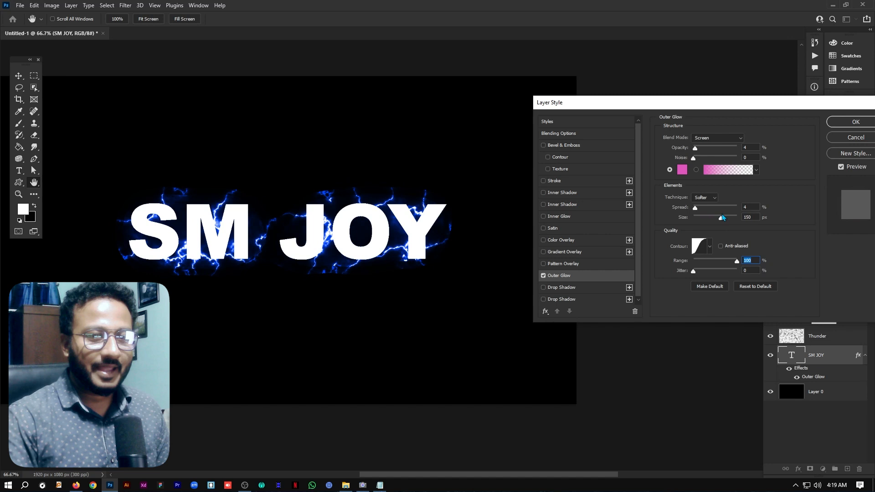
click(722, 218)
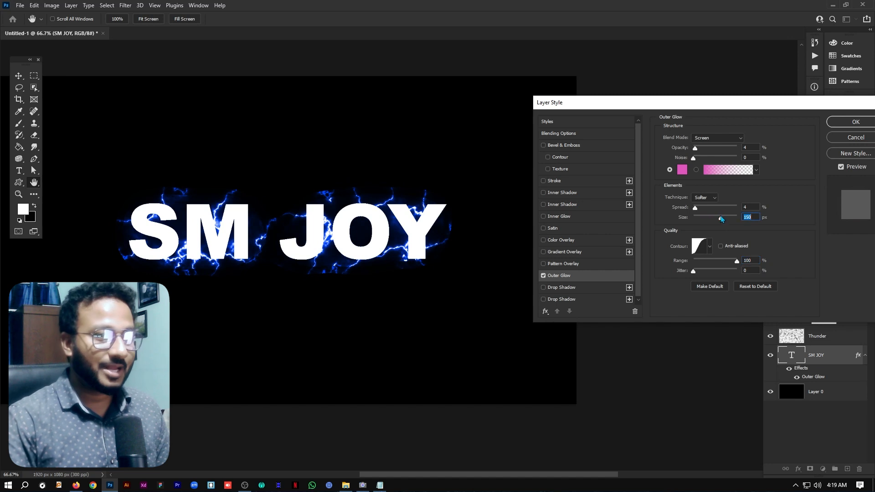
Try the other contour presets on the outer glow and return to the S-shaped contour
click(709, 247)
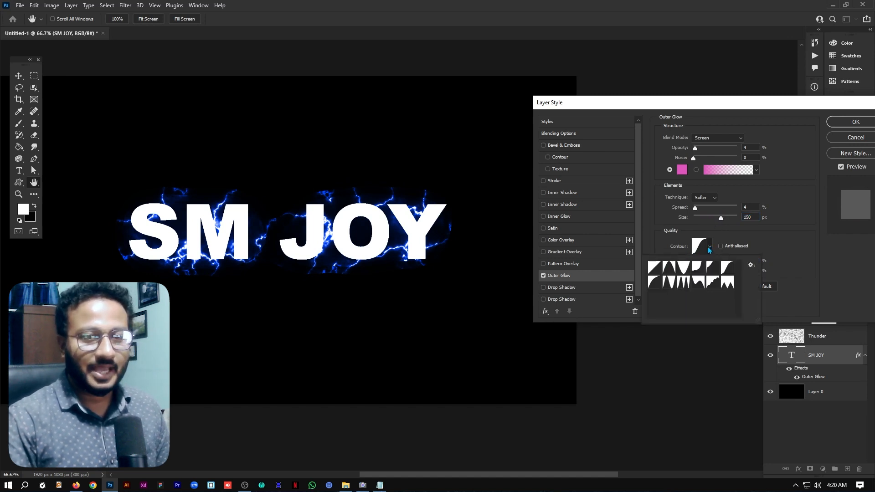
click(655, 268)
click(667, 269)
click(683, 268)
click(698, 268)
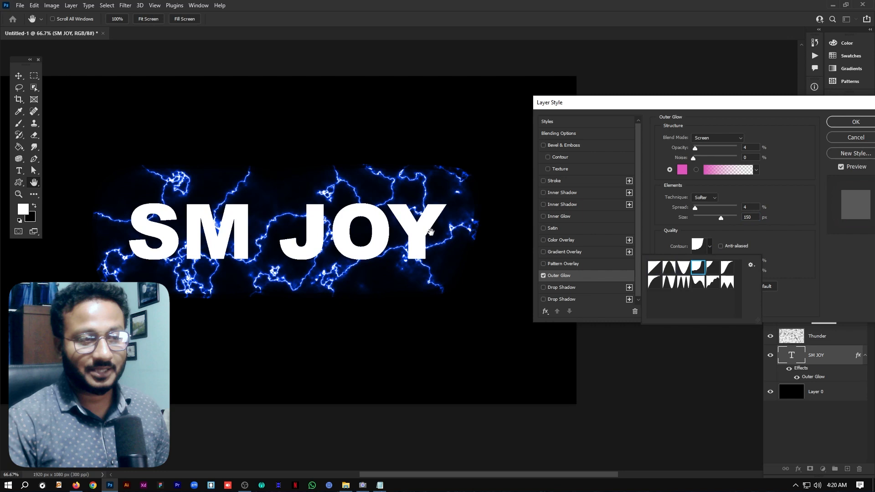
click(713, 268)
click(731, 268)
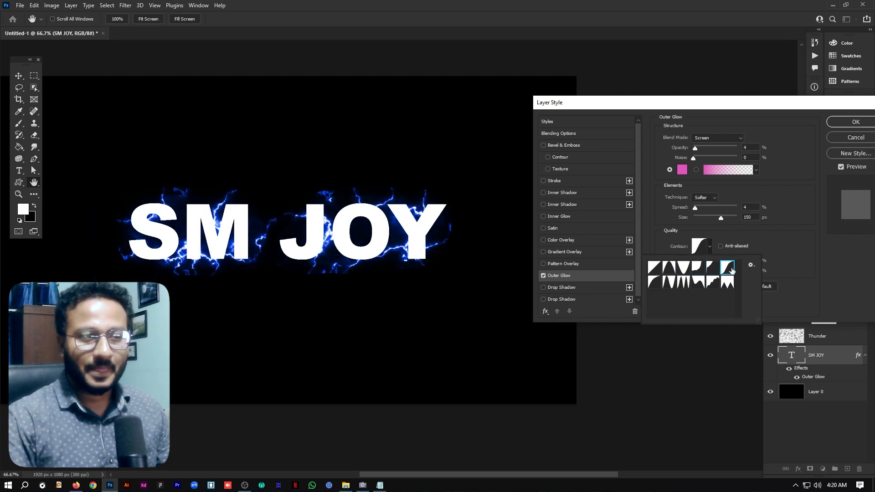
click(654, 283)
click(668, 283)
click(683, 284)
click(698, 283)
click(727, 282)
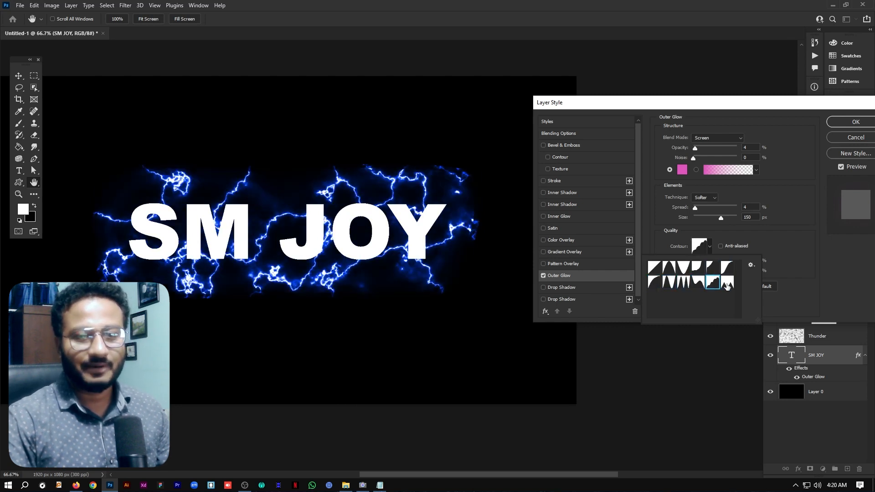
click(727, 269)
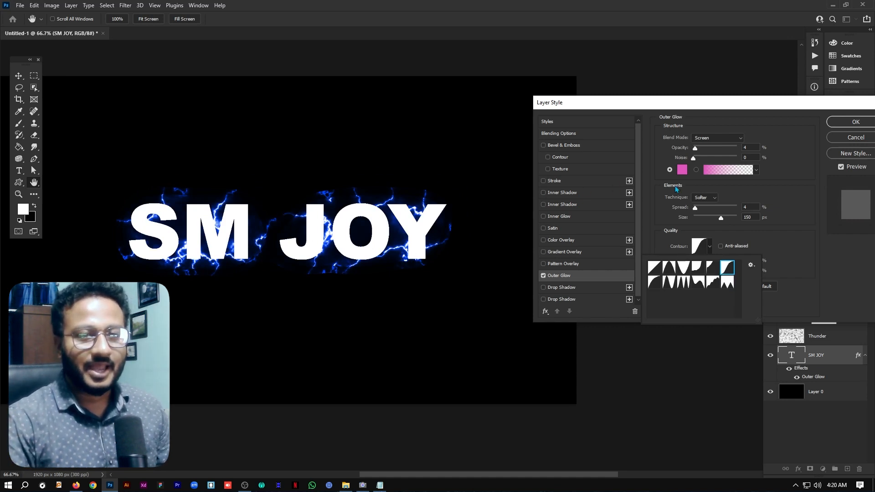
click(785, 198)
Set the outer glow's spread to 2% and size to 131 px with the range at 100%, and apply the layer style
mouse_move(696, 208)
mouse_down()
mouse_move(714, 208)
mouse_move(691, 211)
mouse_up()
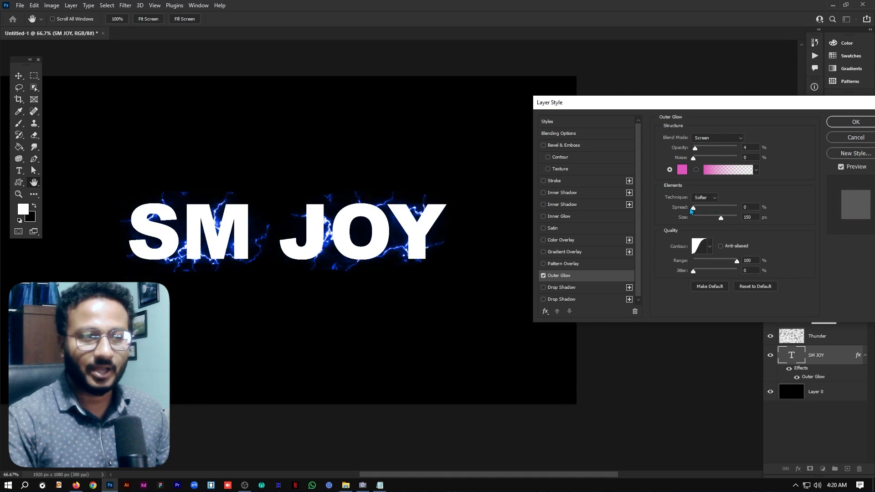
drag(693, 209, 696, 210)
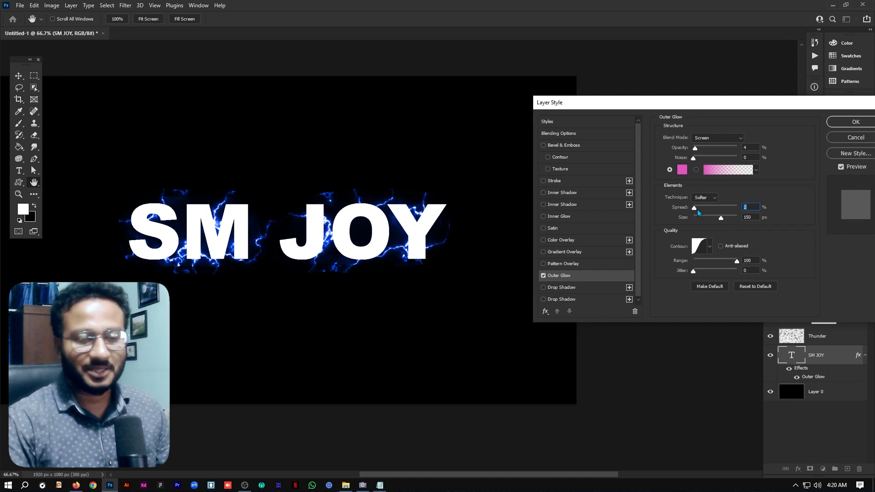
mouse_move(737, 262)
mouse_down()
mouse_move(722, 264)
mouse_move(745, 259)
mouse_up()
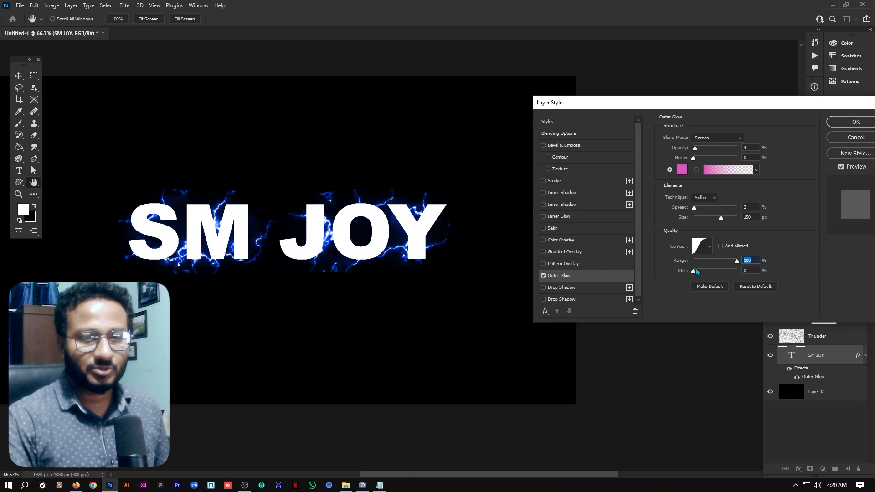
drag(724, 218, 717, 220)
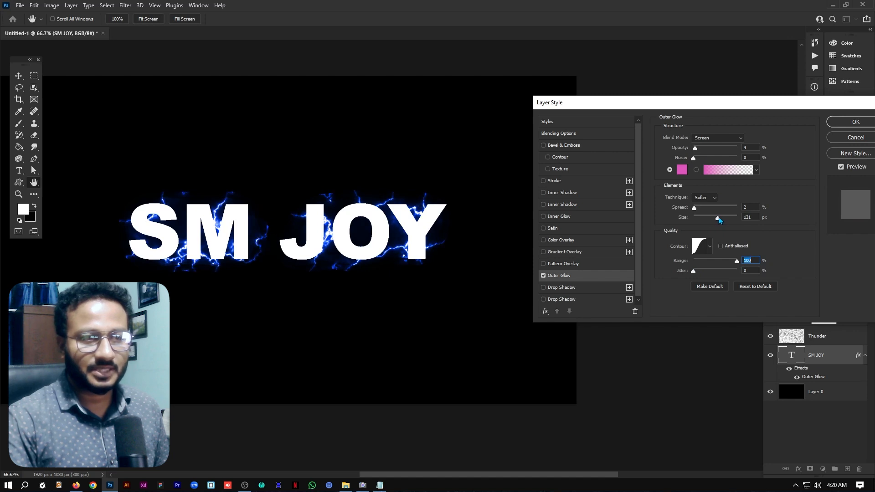
click(838, 122)
drag(353, 243, 436, 256)
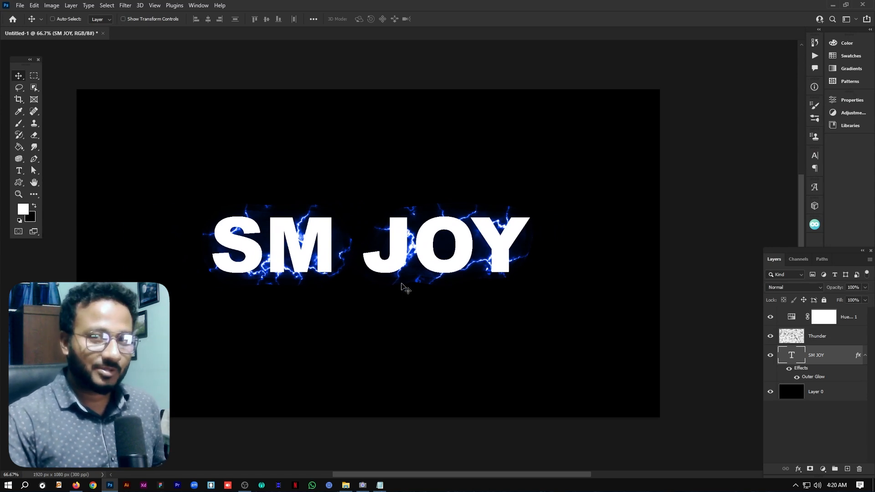
Replace the name text with the digit 1 and move it near the middle of the canvas
double_click(792, 358)
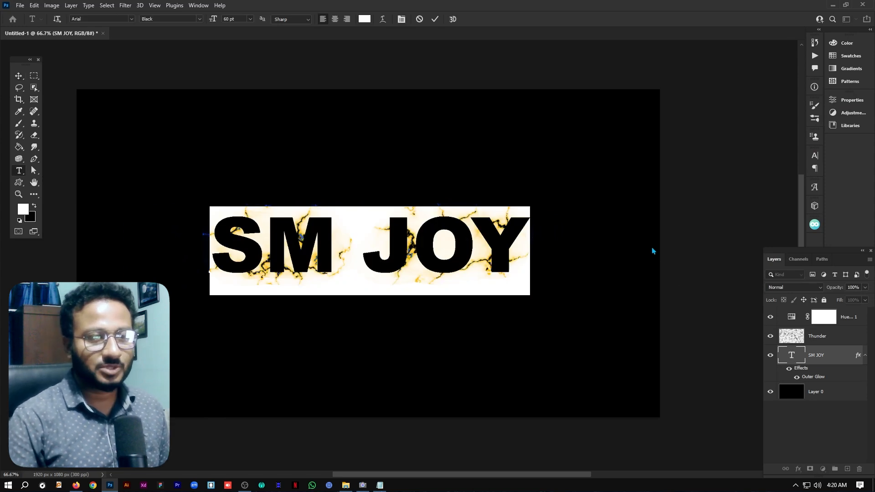
text(1)
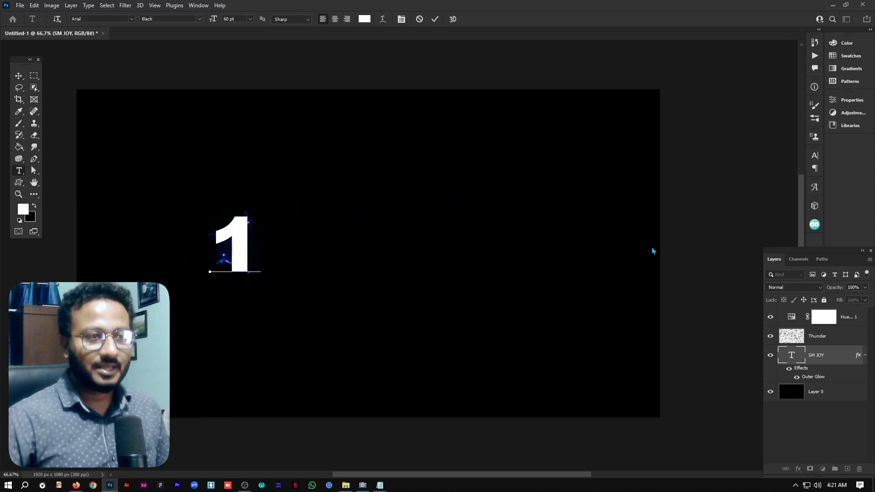
click(435, 18)
key(v)
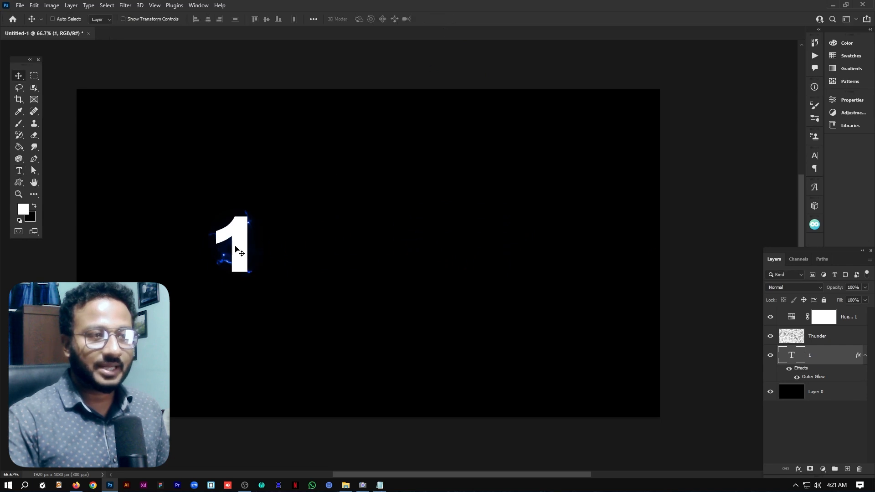
drag(273, 237, 428, 240)
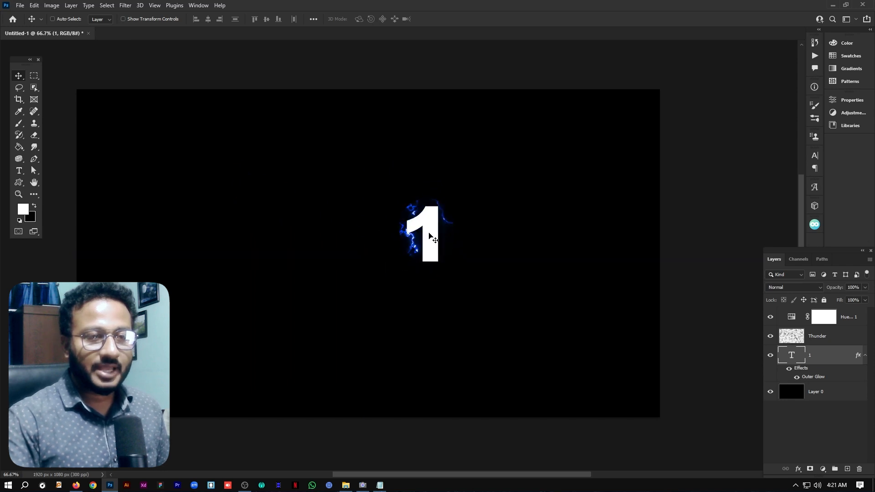
Set the text layer's outer glow to 6% opacity and 163 px size, and apply it
double_click(813, 376)
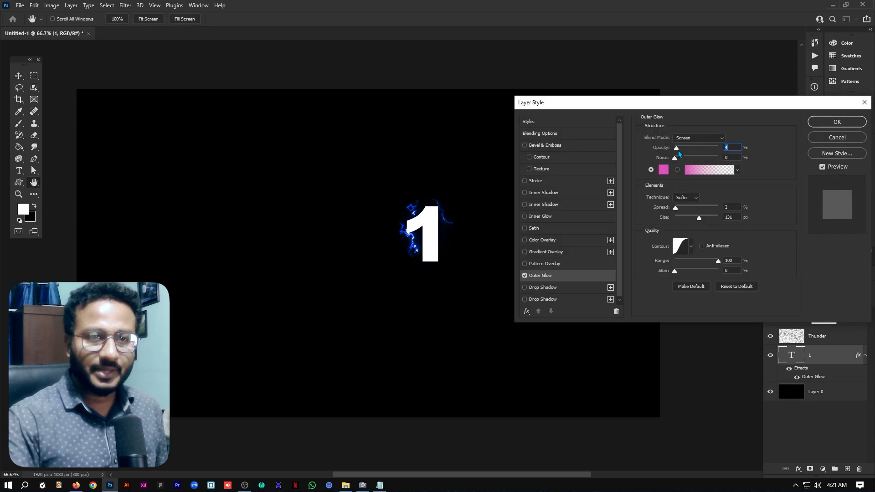
drag(678, 152, 677, 152)
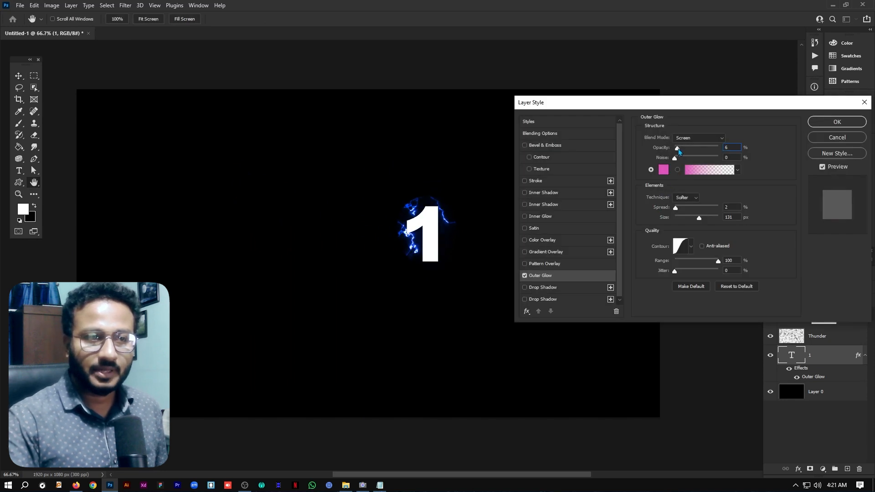
mouse_move(706, 217)
mouse_down()
mouse_move(695, 219)
mouse_move(708, 226)
mouse_up()
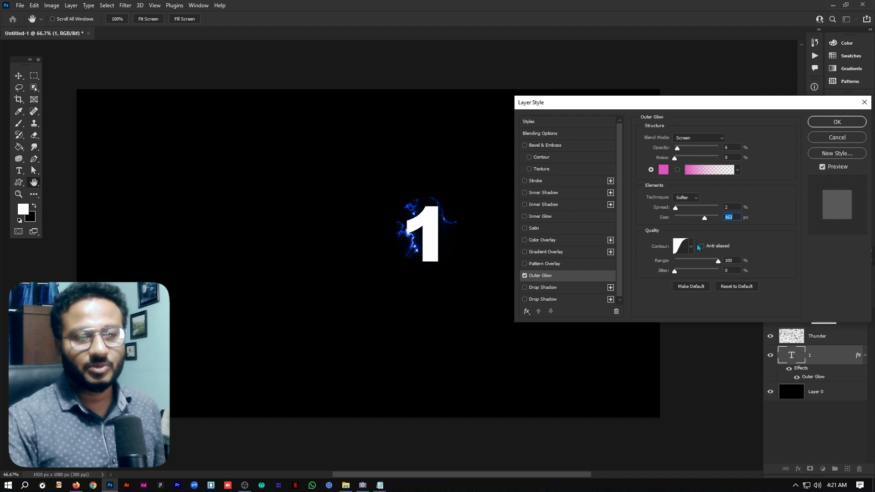
click(824, 122)
Replace the digit with the word GRAPHIC and move the text to the middle of the canvas
double_click(791, 355)
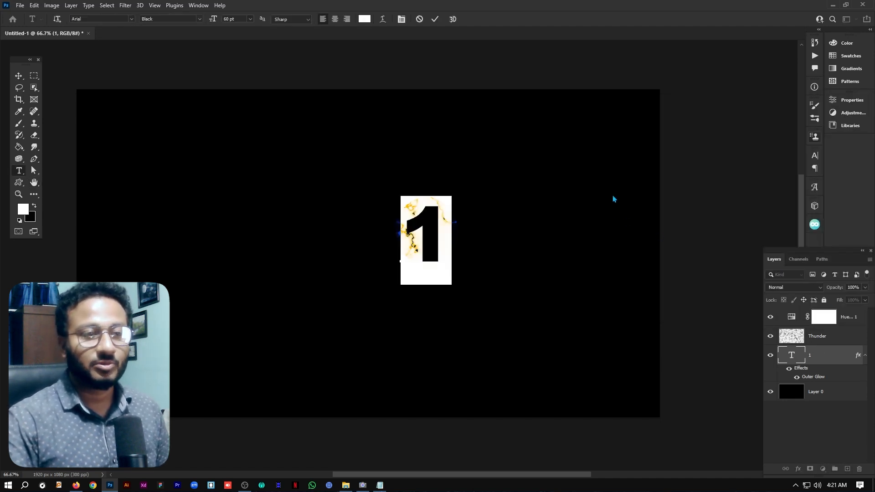
text(J)
key(BackSpace)
text(GRAPI)
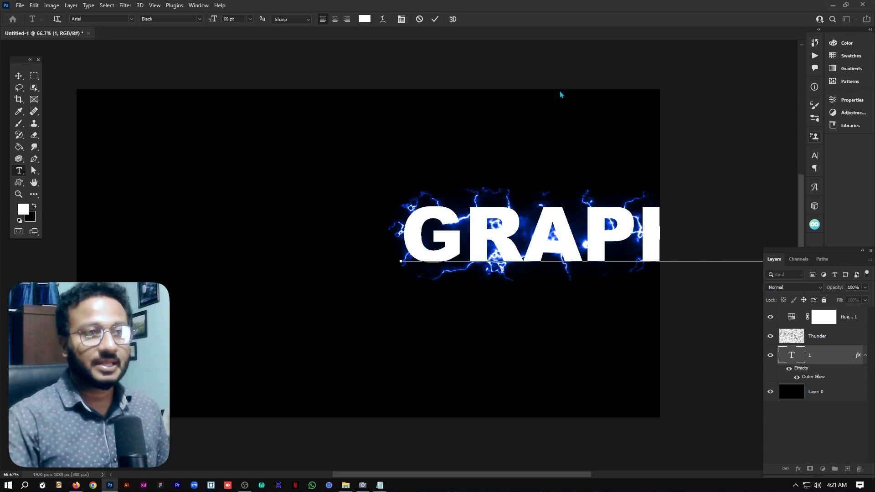
click(438, 17)
key(v)
drag(496, 233, 293, 245)
drag(267, 272, 324, 253)
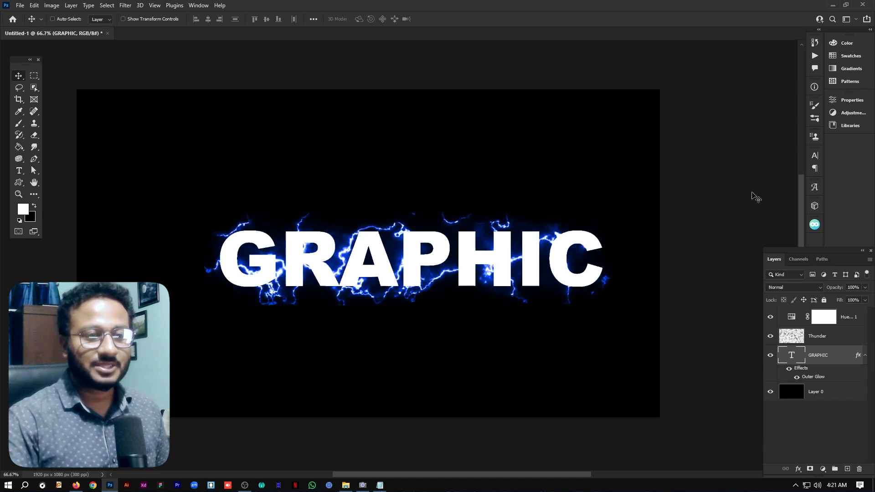